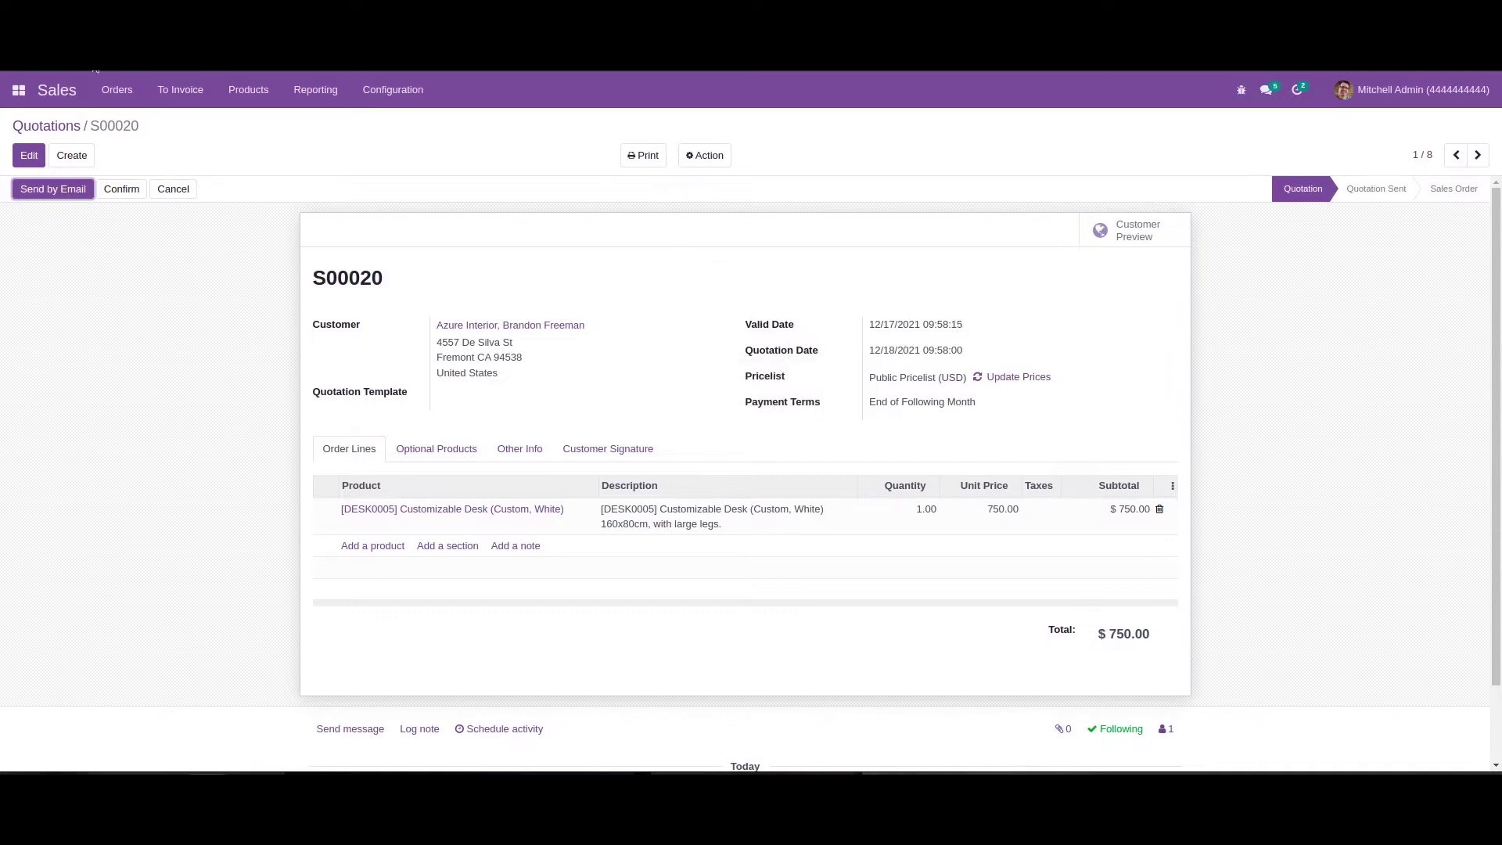
# Leave quotation S00020 for the Quotations list, which shows the Expected Date column.
pyautogui.click(60, 124)
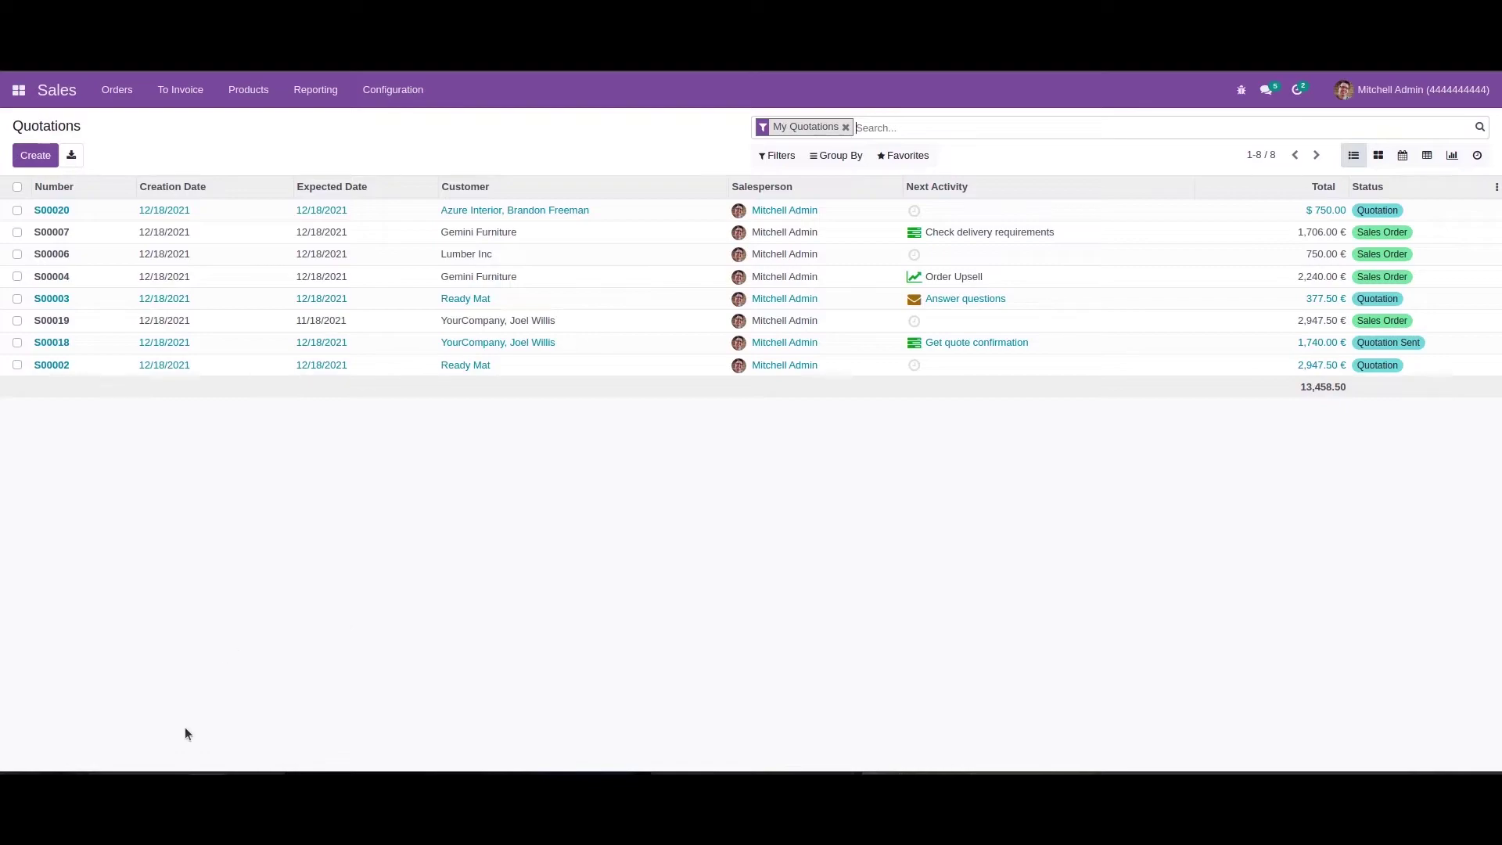
# Duplicate the form inherit record block directly below itself in sale_order.xml.
pyautogui.press('Return')
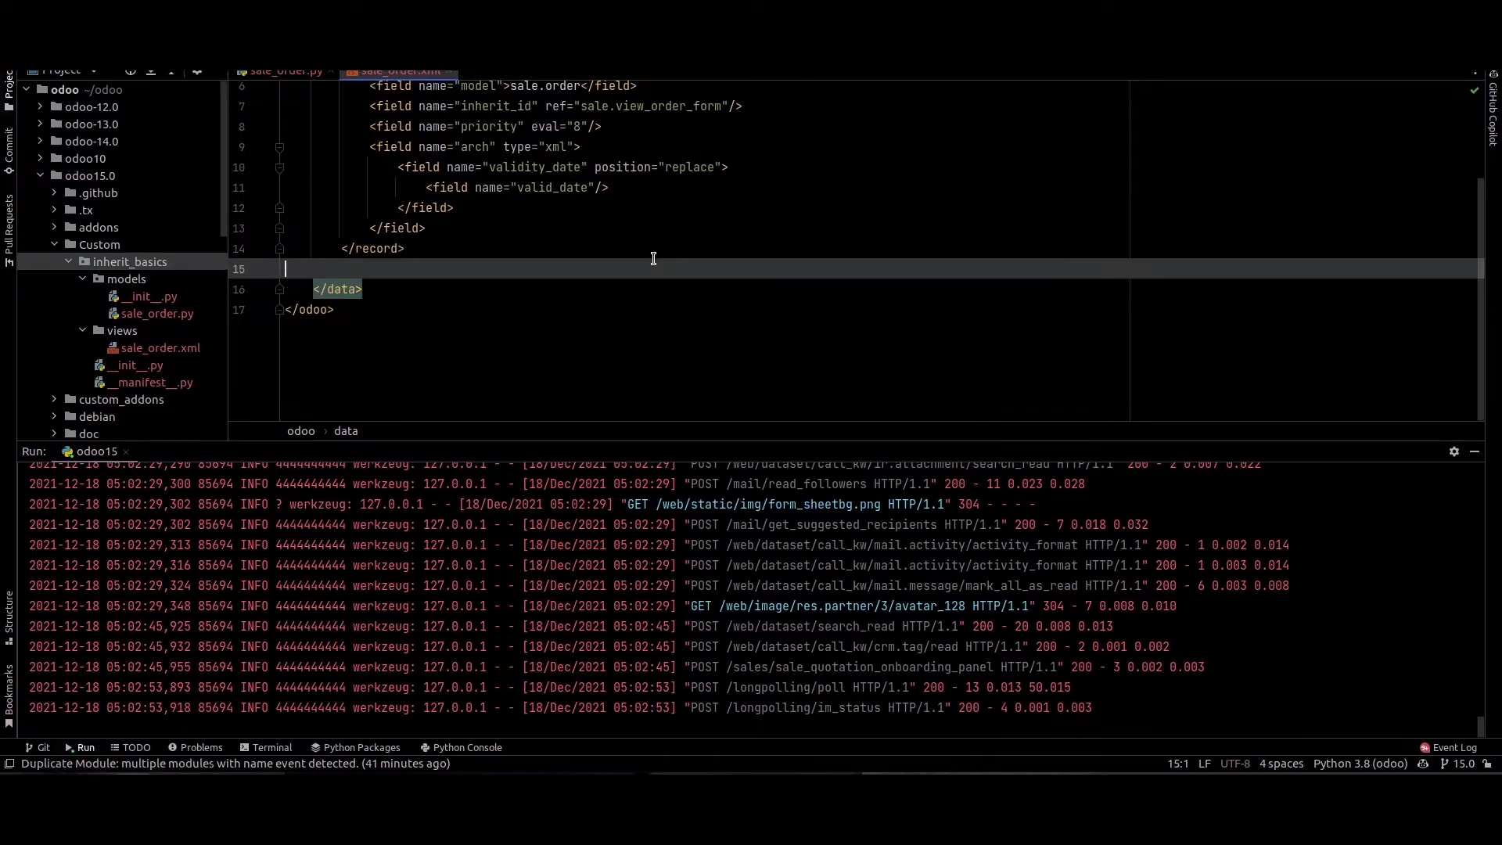
pyautogui.click(1474, 450)
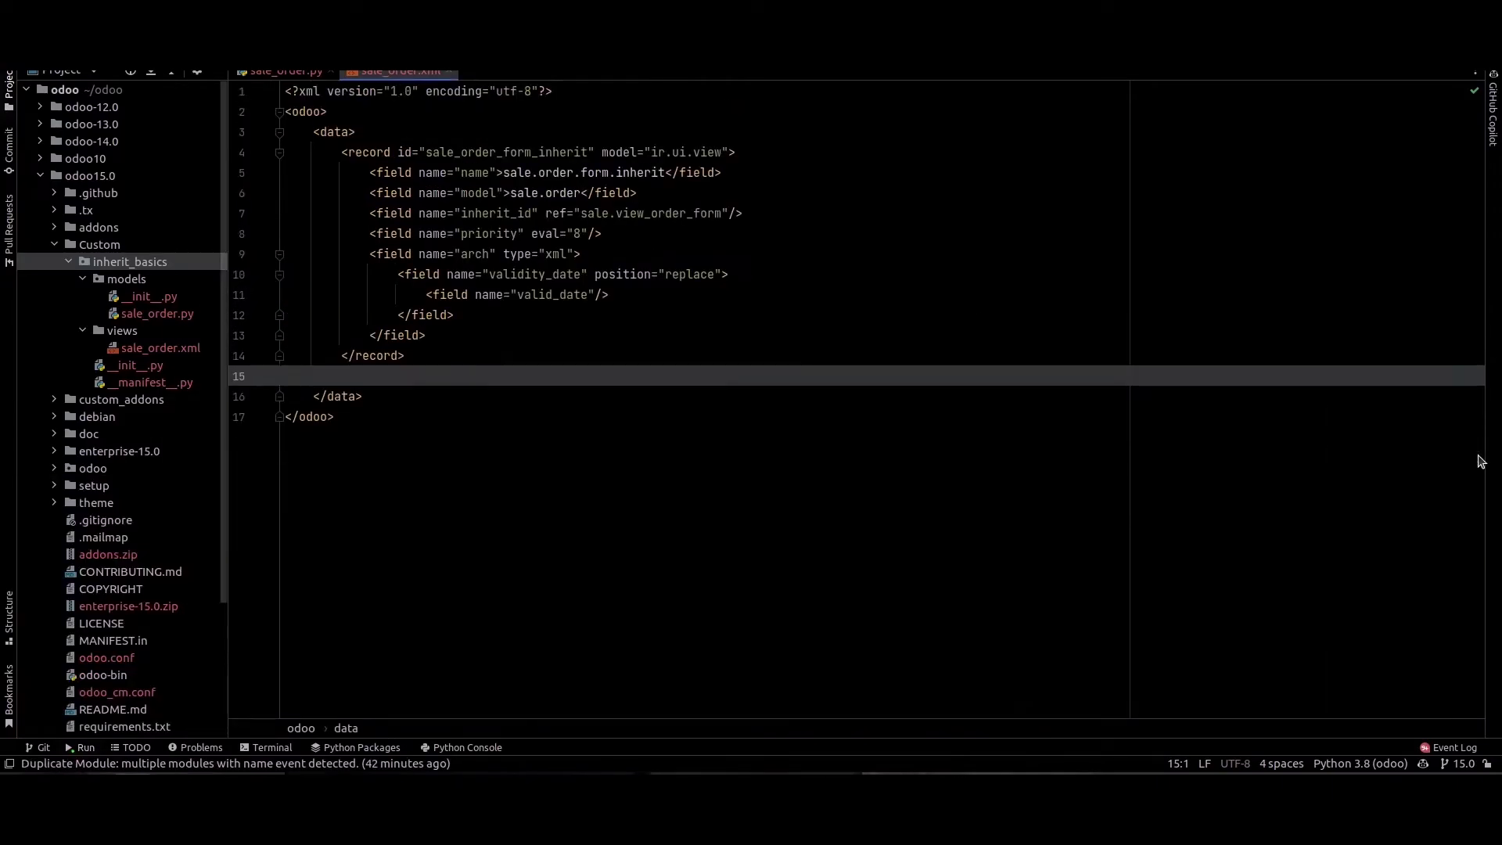
pyautogui.click(972, 305)
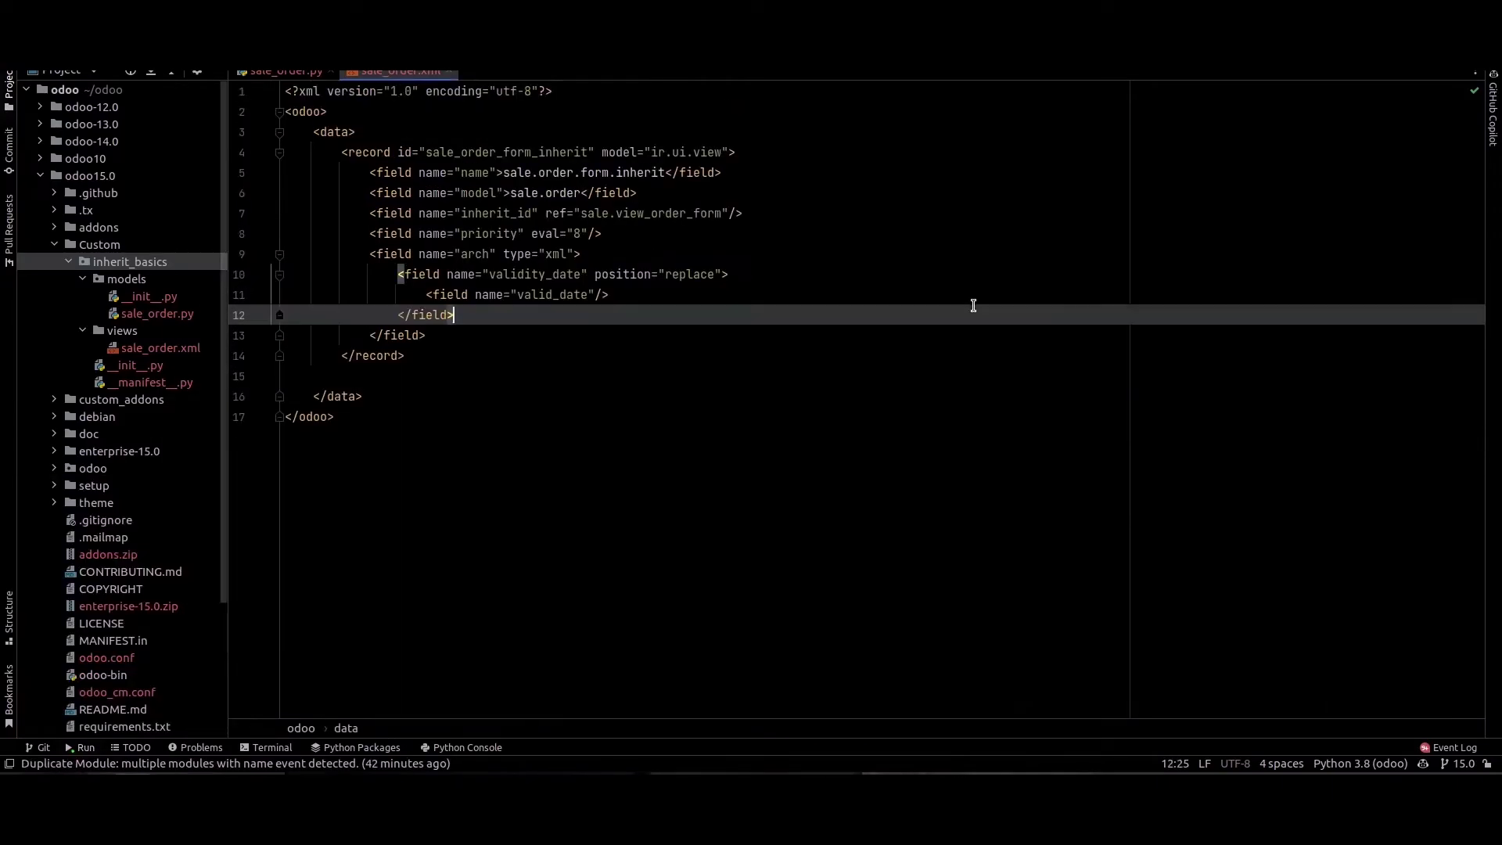
pyautogui.click(342, 153)
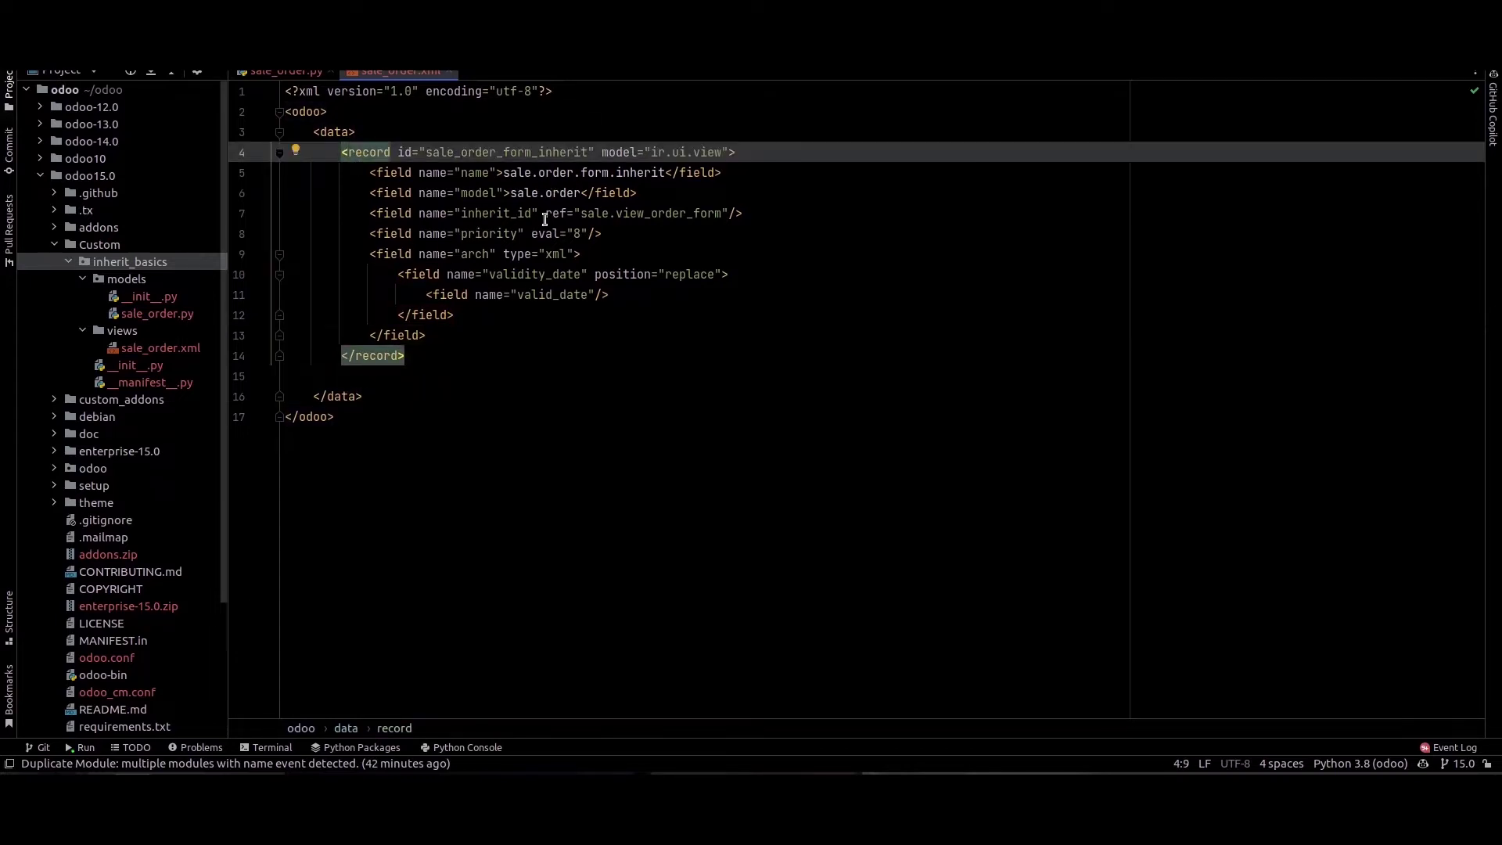
pyautogui.click(429, 358)
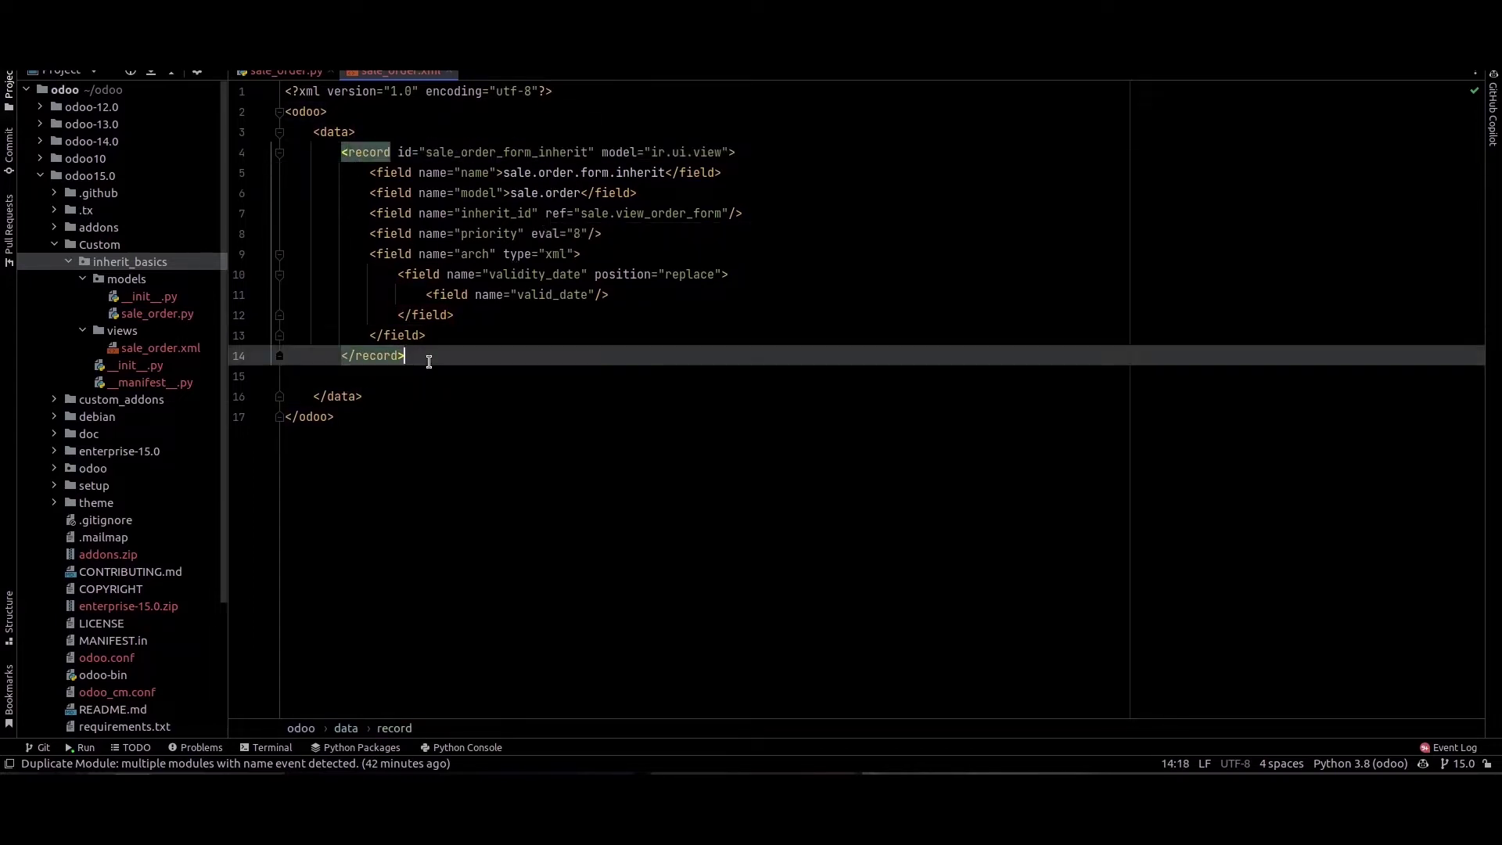
pyautogui.hotkey('shift', 'Up')
pyautogui.hotkey('shift', 'Up')
pyautogui.hotkey('shift', 'Up')
pyautogui.hotkey('shift', 'Up')
pyautogui.hotkey('shift', 'Up')
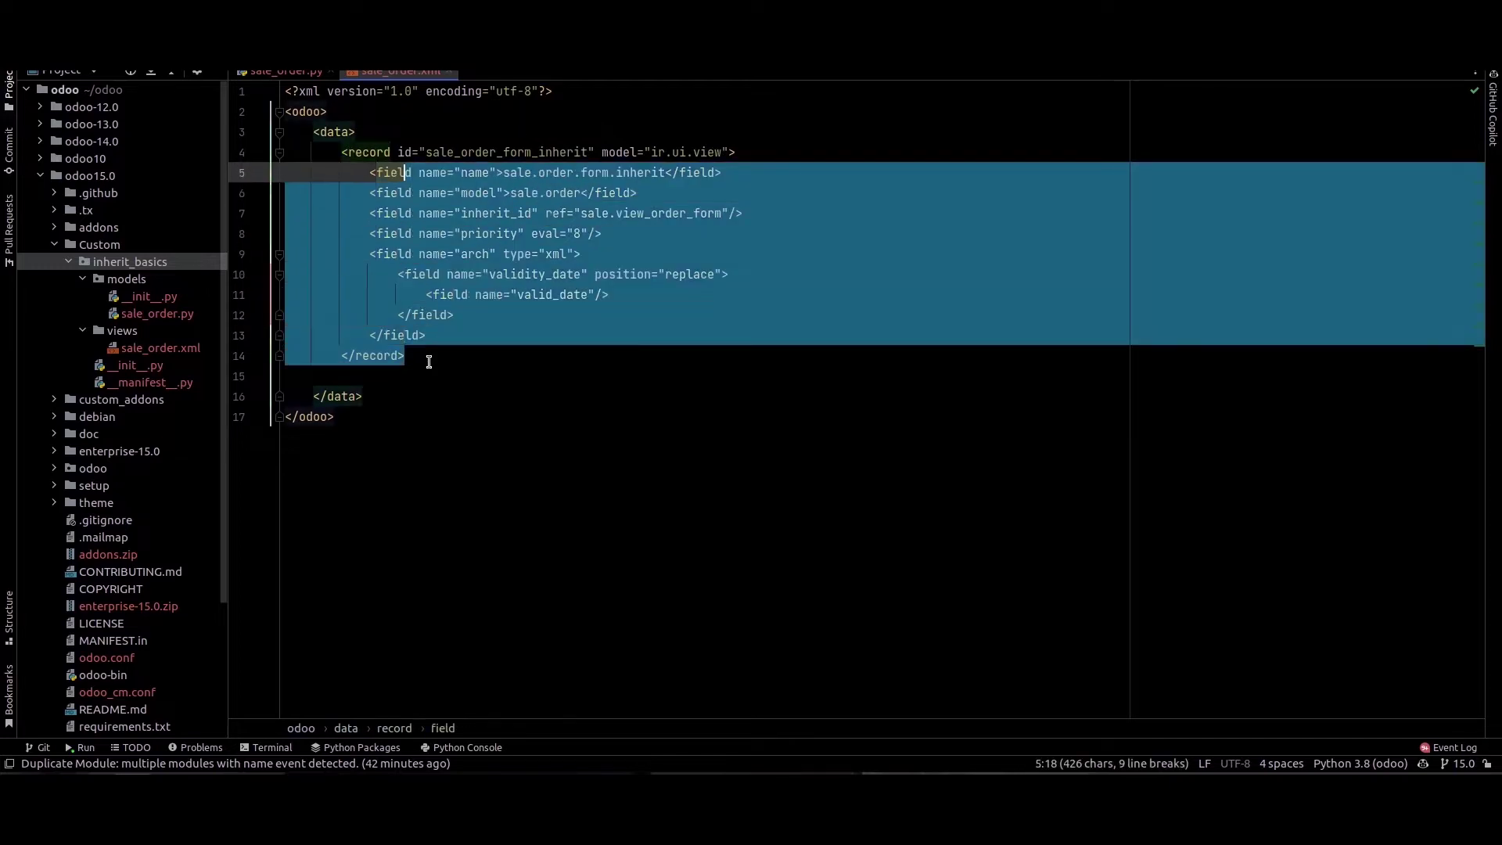
pyautogui.hotkey('shift', 'Up')
pyautogui.hotkey('shift', 'Left')
pyautogui.hotkey('shift', 'Left')
pyautogui.hotkey('shift', 'Left')
pyautogui.hotkey('shift', 'Left')
pyautogui.hotkey('shift', 'Left')
pyautogui.hotkey('shift', 'Left')
pyautogui.hotkey('shift', 'Left')
pyautogui.hotkey('shift', 'Left')
pyautogui.hotkey('ctrl', 'c')
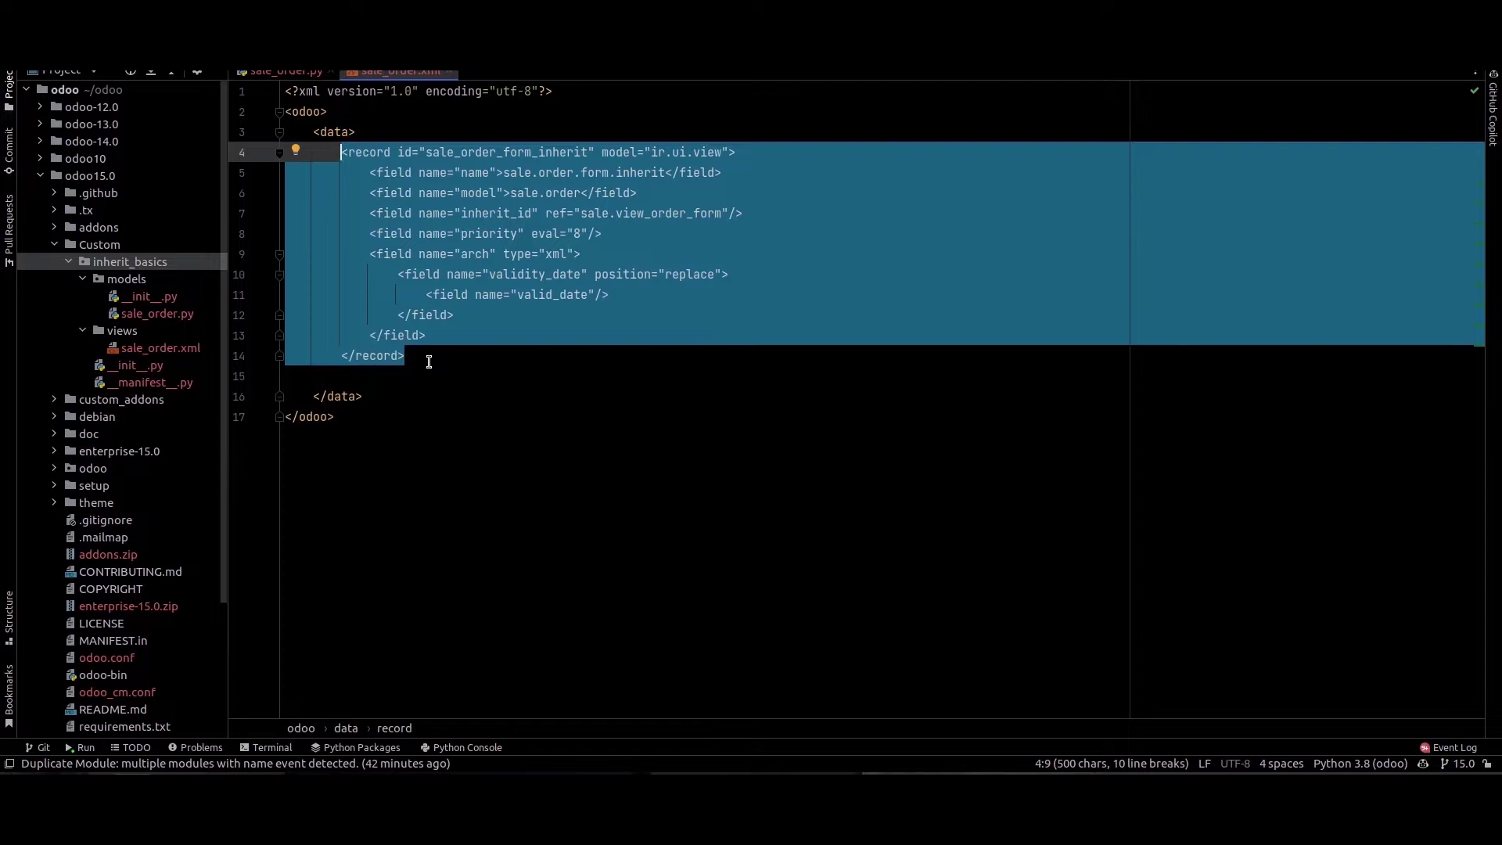
pyautogui.click(429, 361)
pyautogui.press('Return')
pyautogui.hotkey('ctrl', 'v')
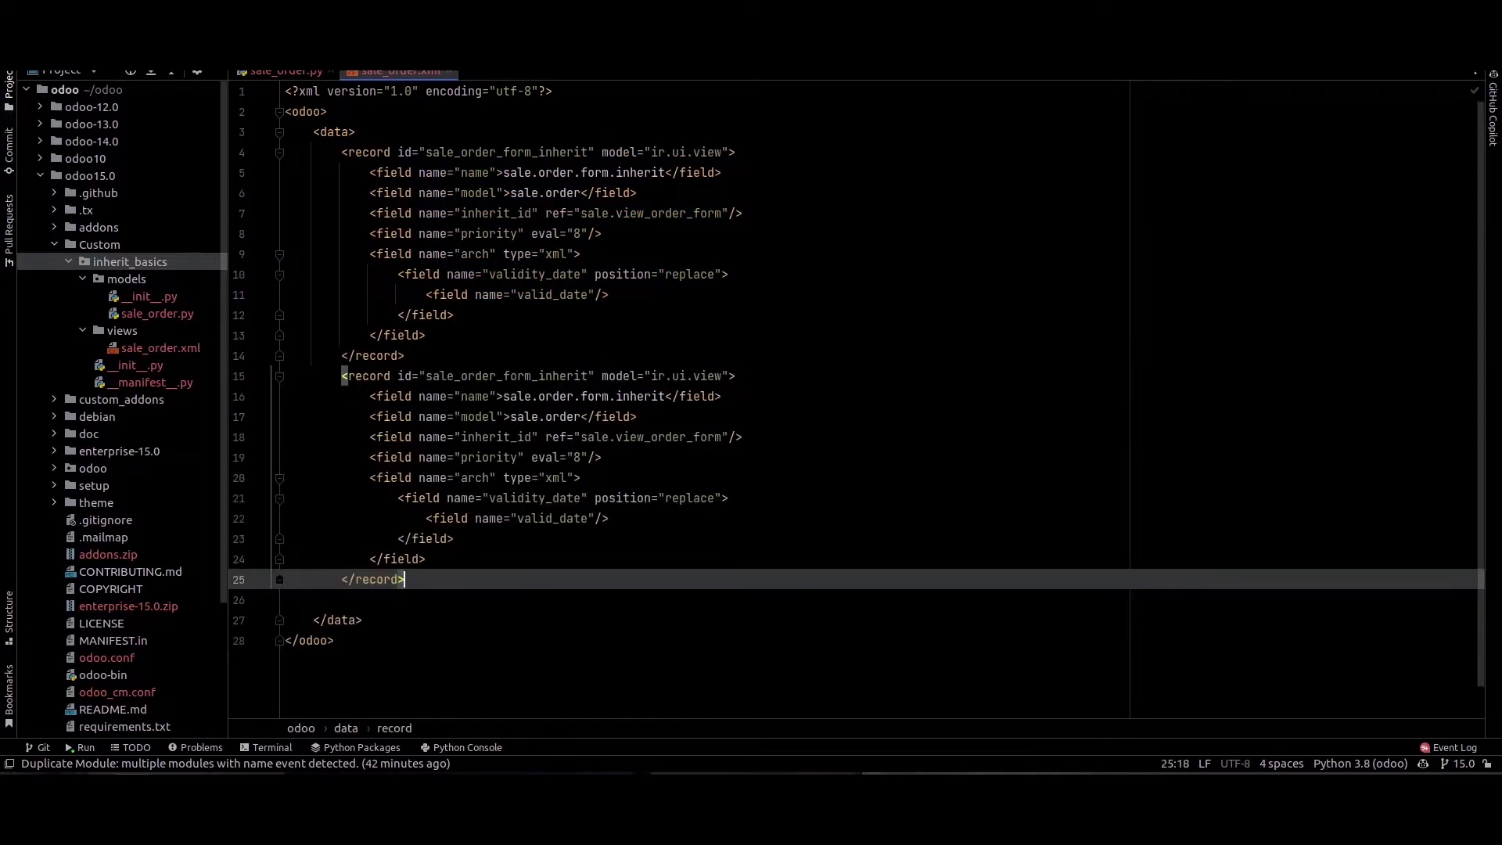
# Rename the copy's id to sale_order_tree_inherit and its name to sale.order.tree.inherit.
pyautogui.click(556, 376)
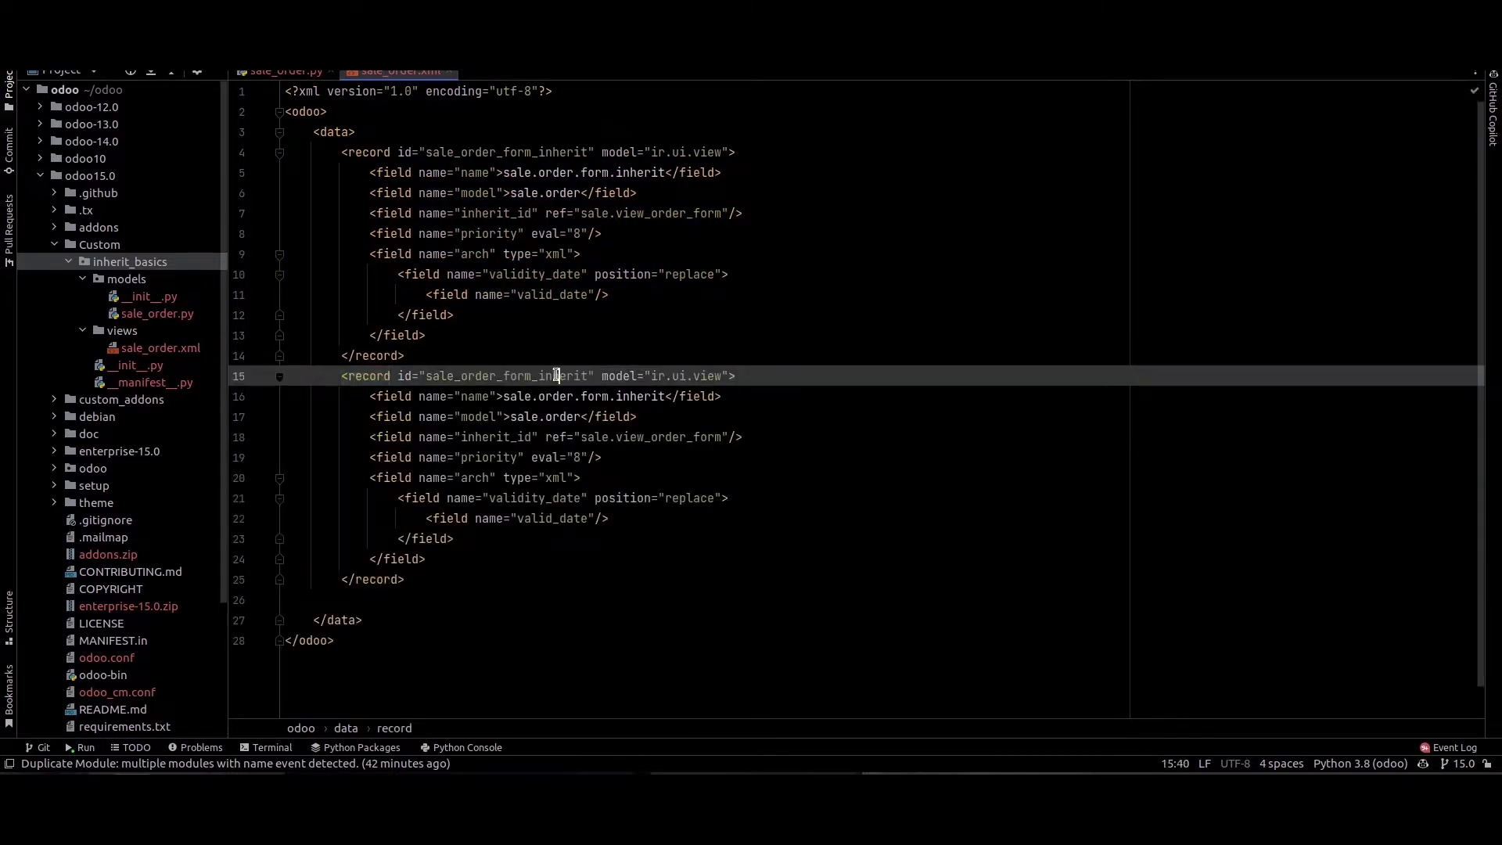
pyautogui.press('Left')
pyautogui.press('Left')
pyautogui.press('Left')
pyautogui.press('BackSpace')
pyautogui.press('BackSpace')
pyautogui.press('BackSpace')
pyautogui.press('BackSpace')
pyautogui.press('BackSpace')
pyautogui.write('li')
pyautogui.press('BackSpace')
pyautogui.press('BackSpace')
pyautogui.write('tree')
pyautogui.doubleClick(597, 396)
pyautogui.write('tree')
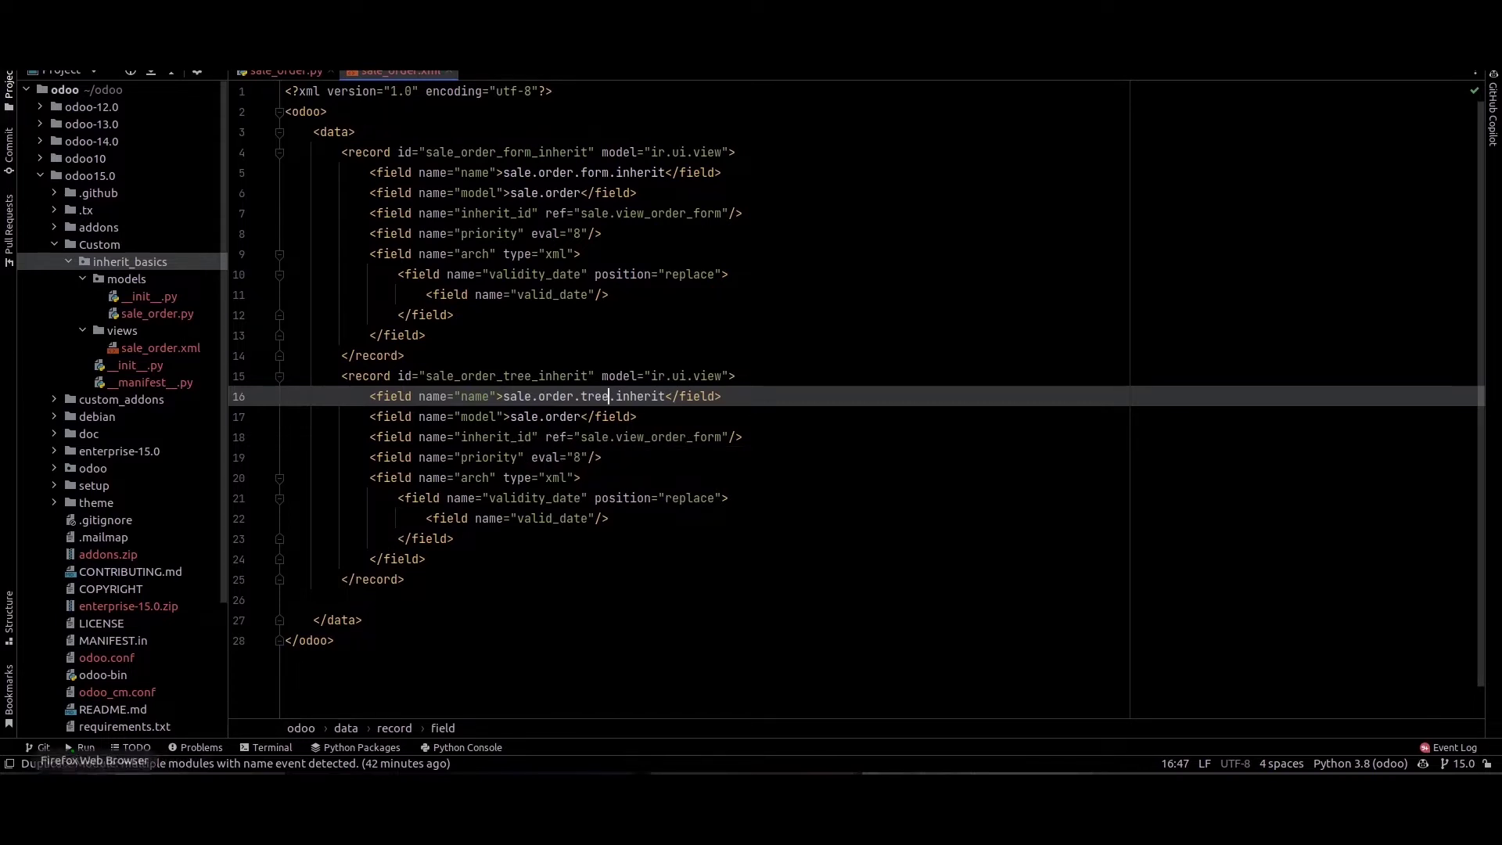
# Open the Quotations list view definition from Odoo's debug menu, then close it.
pyautogui.click(207, 785)
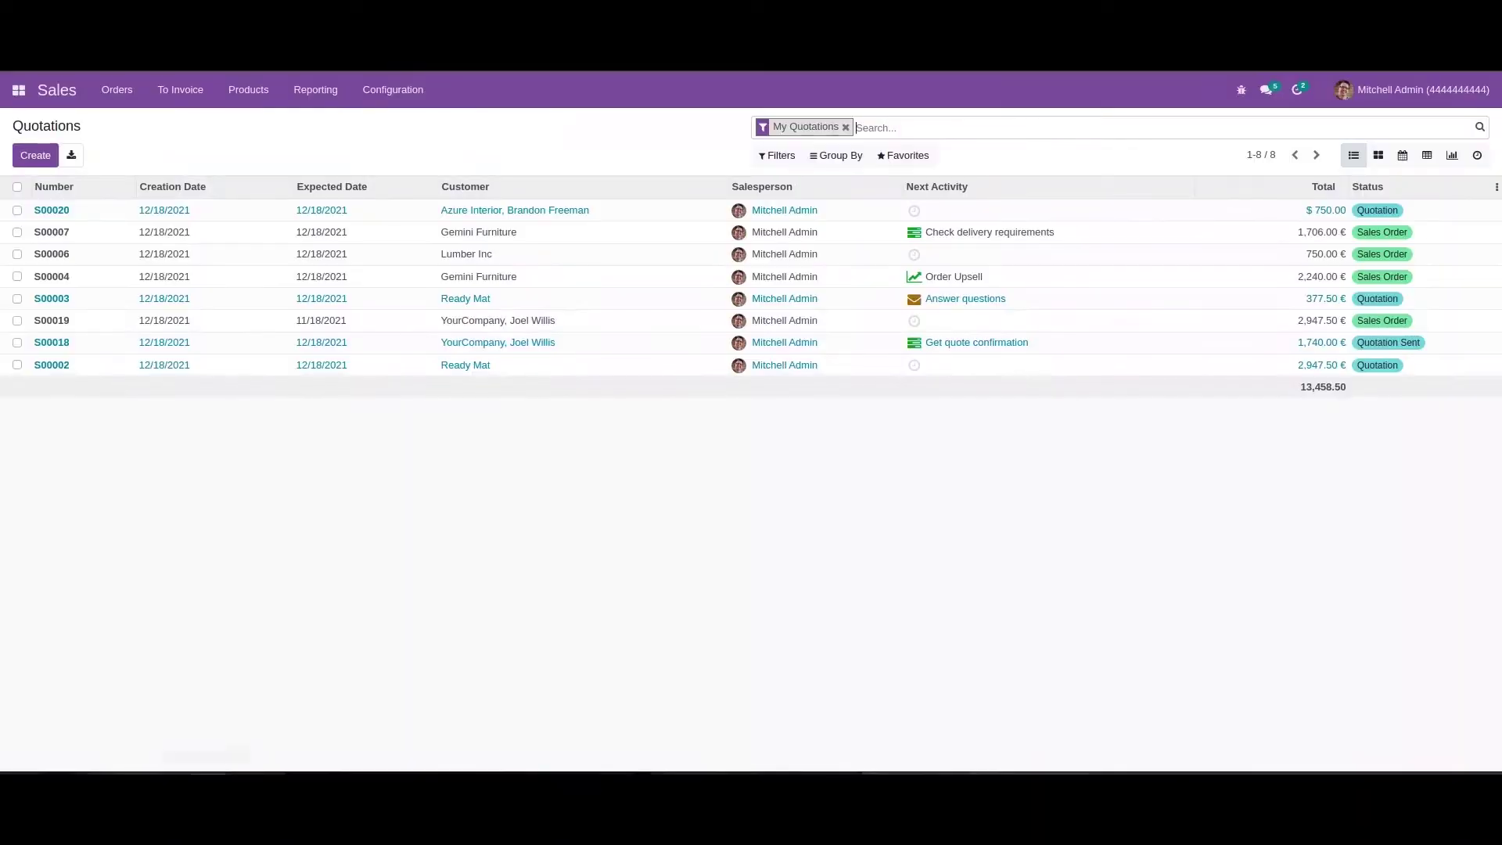
pyautogui.click(1241, 89)
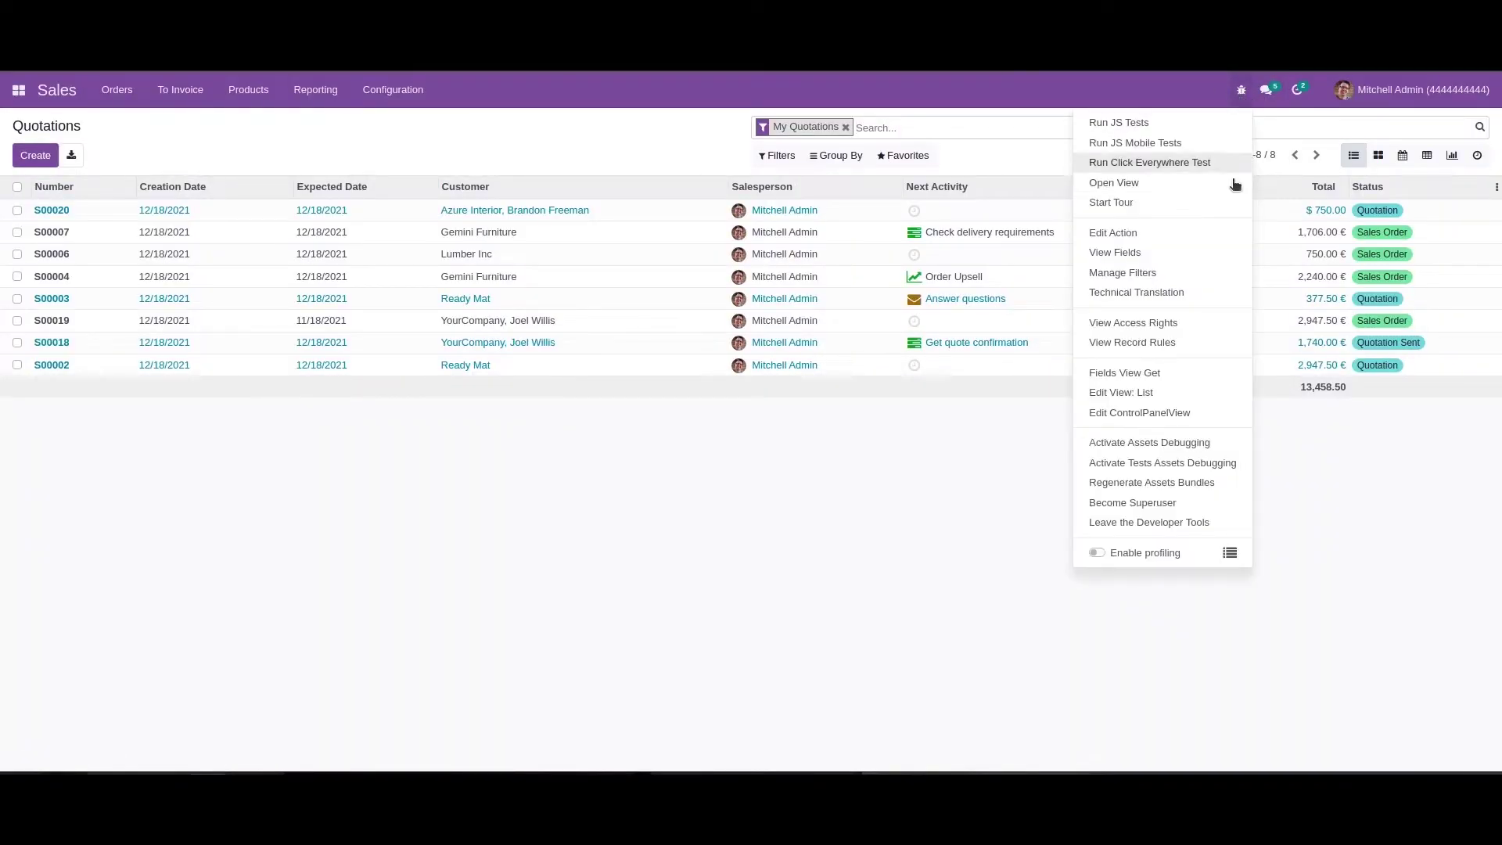
pyautogui.click(1150, 393)
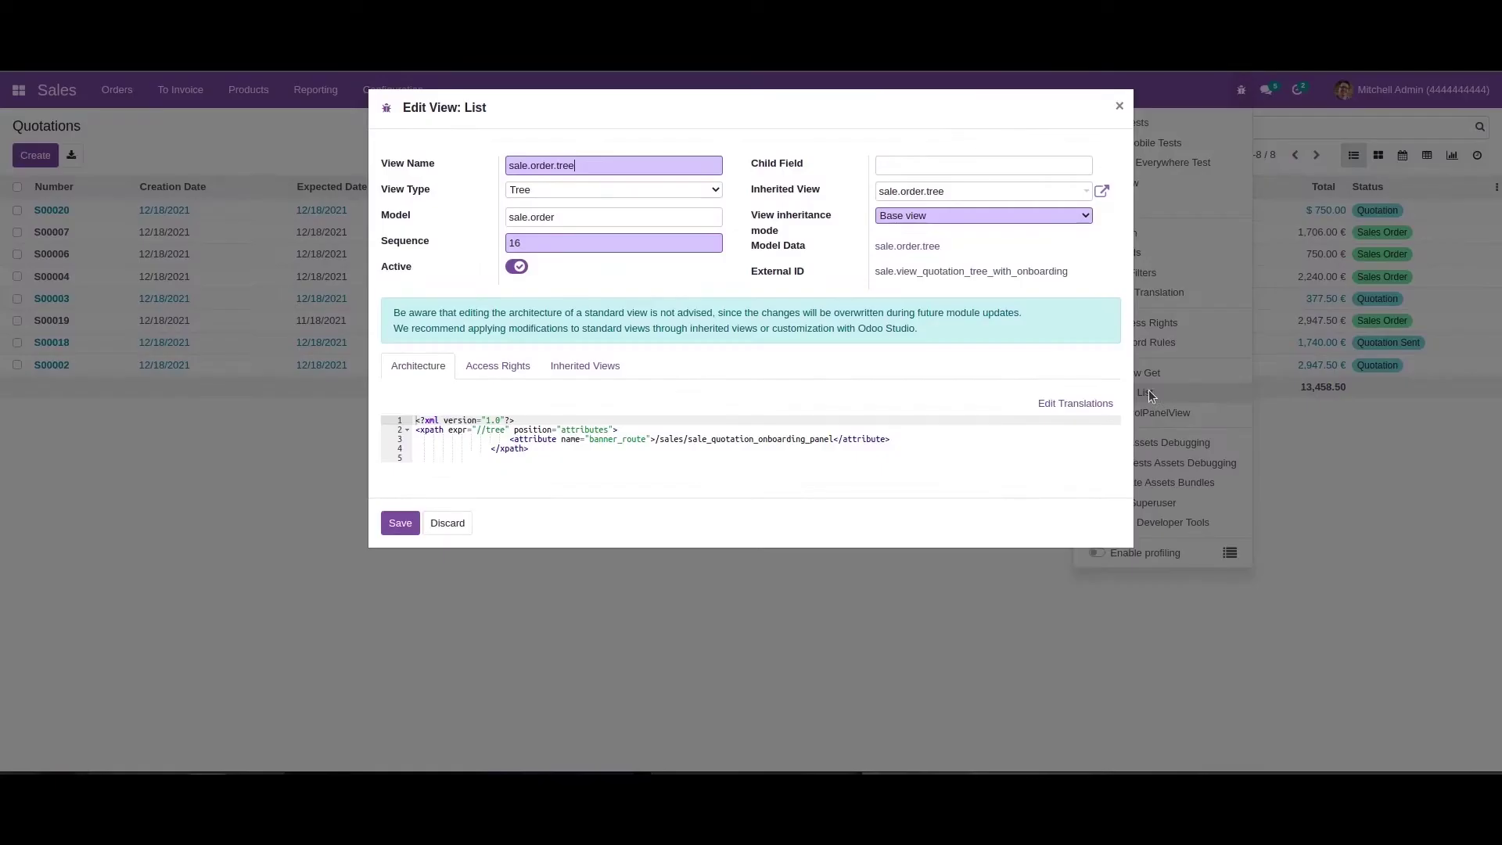
pyautogui.click(1119, 106)
# Copy the Sales Orders list view's external ID, sale.view_order_tree, from Edit View: List.
pyautogui.click(165, 93)
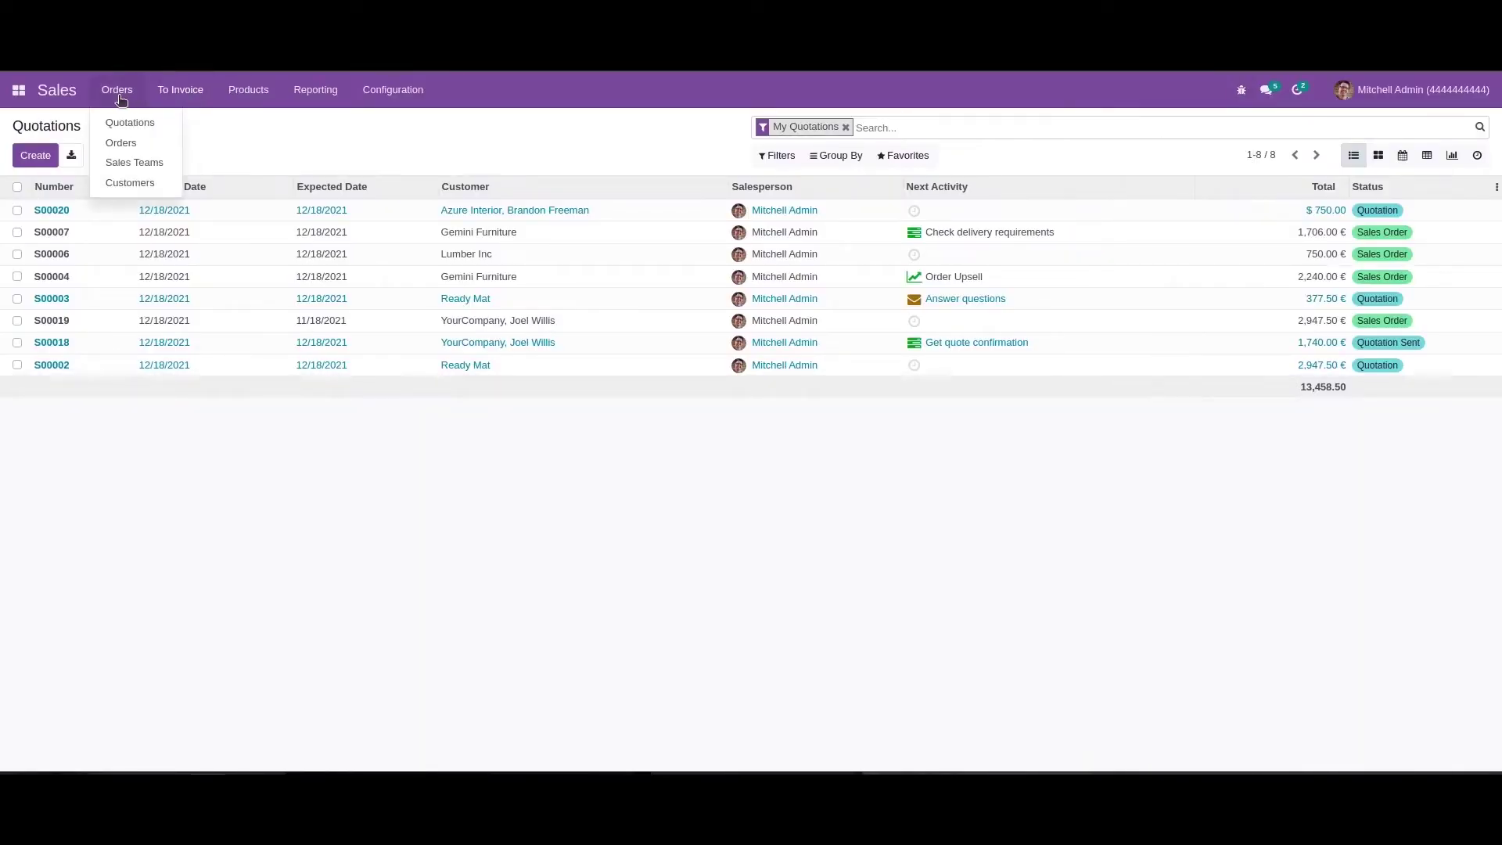
pyautogui.click(122, 141)
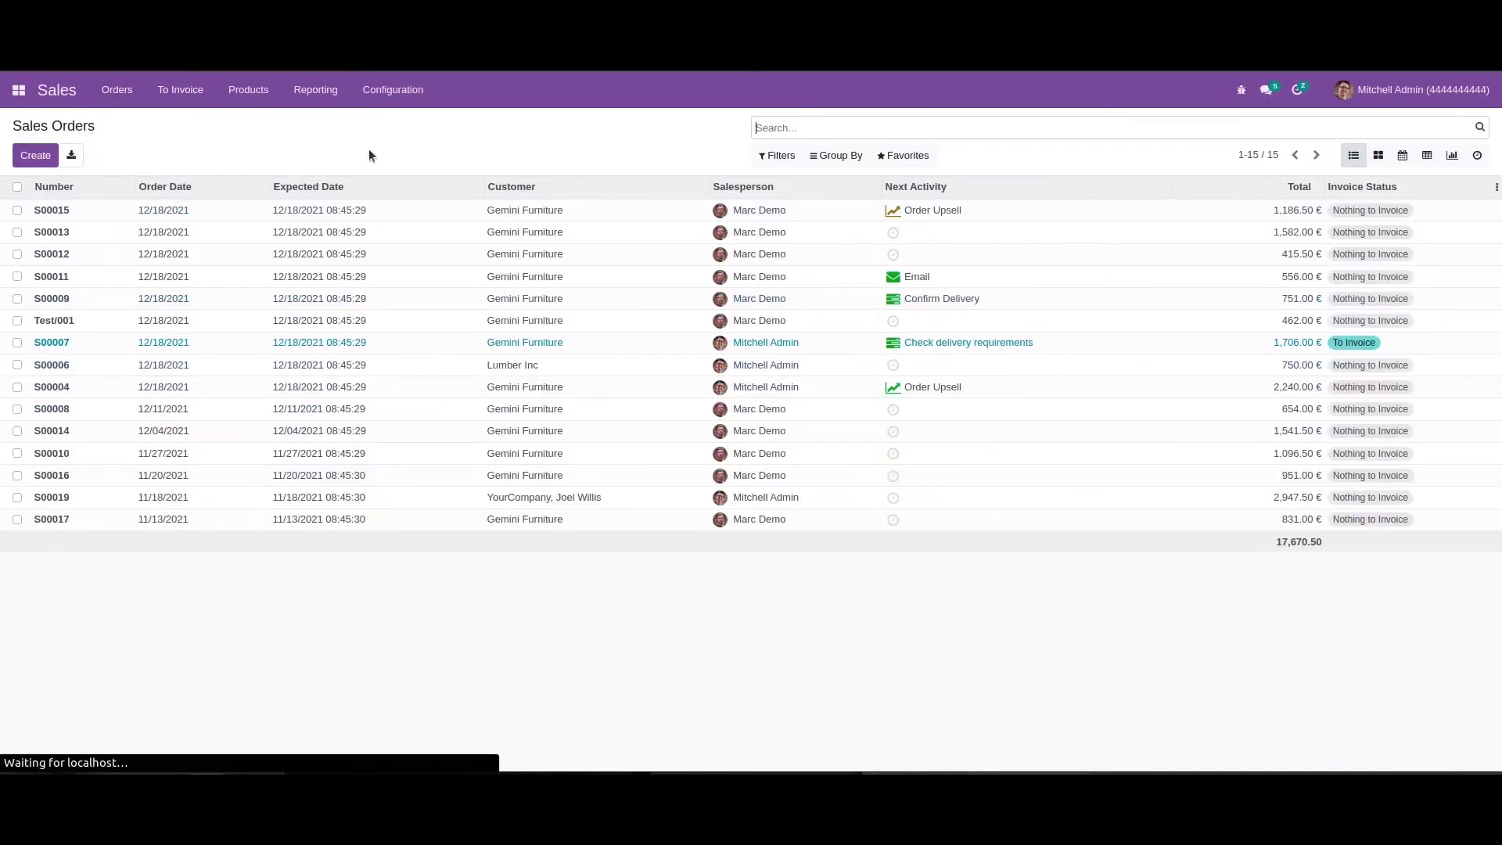
pyautogui.click(1240, 93)
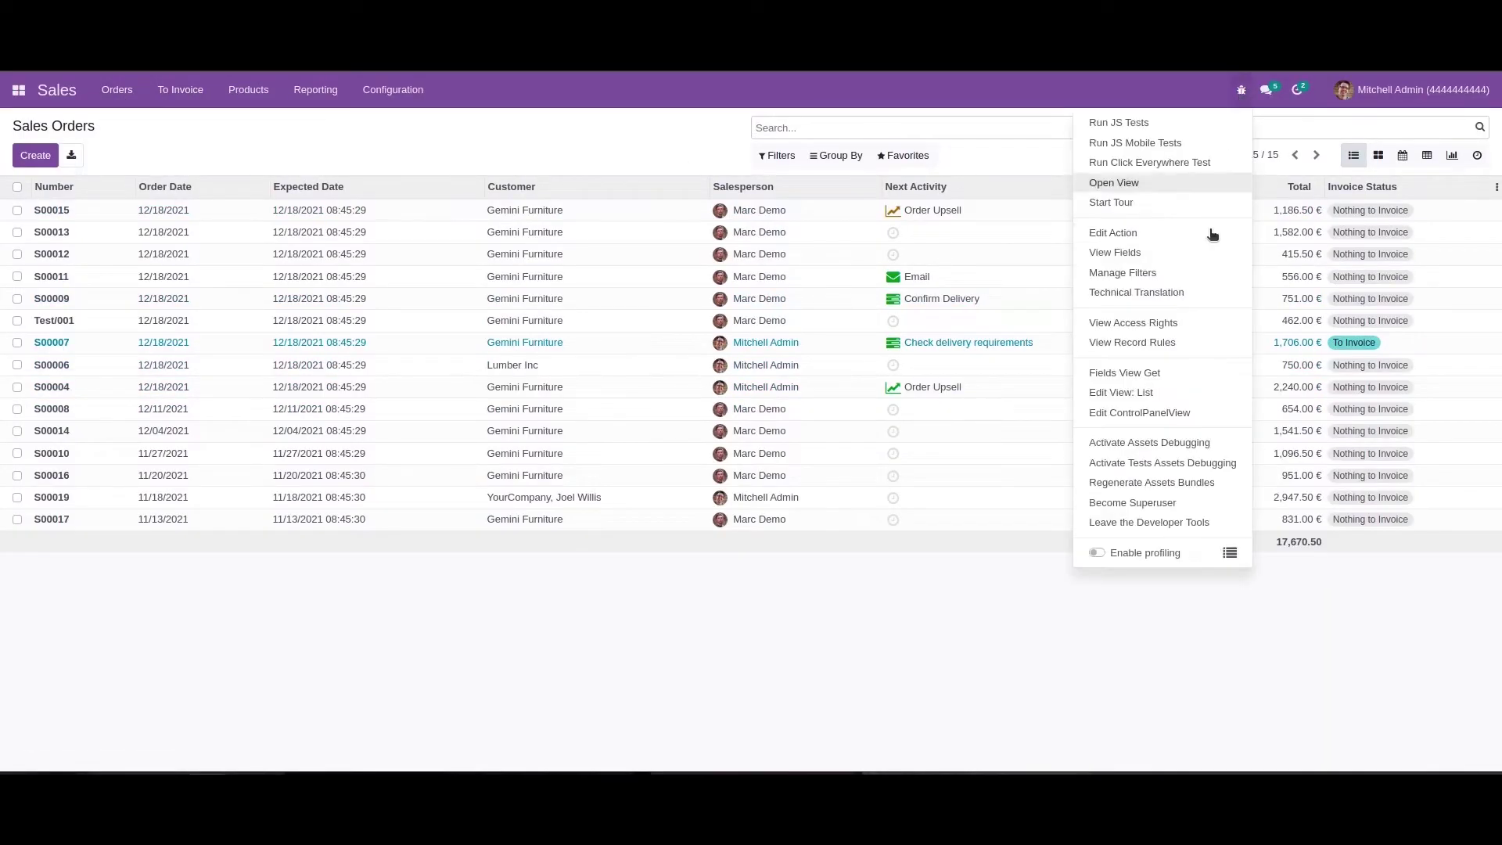
pyautogui.click(1169, 395)
pyautogui.tripleClick(917, 273)
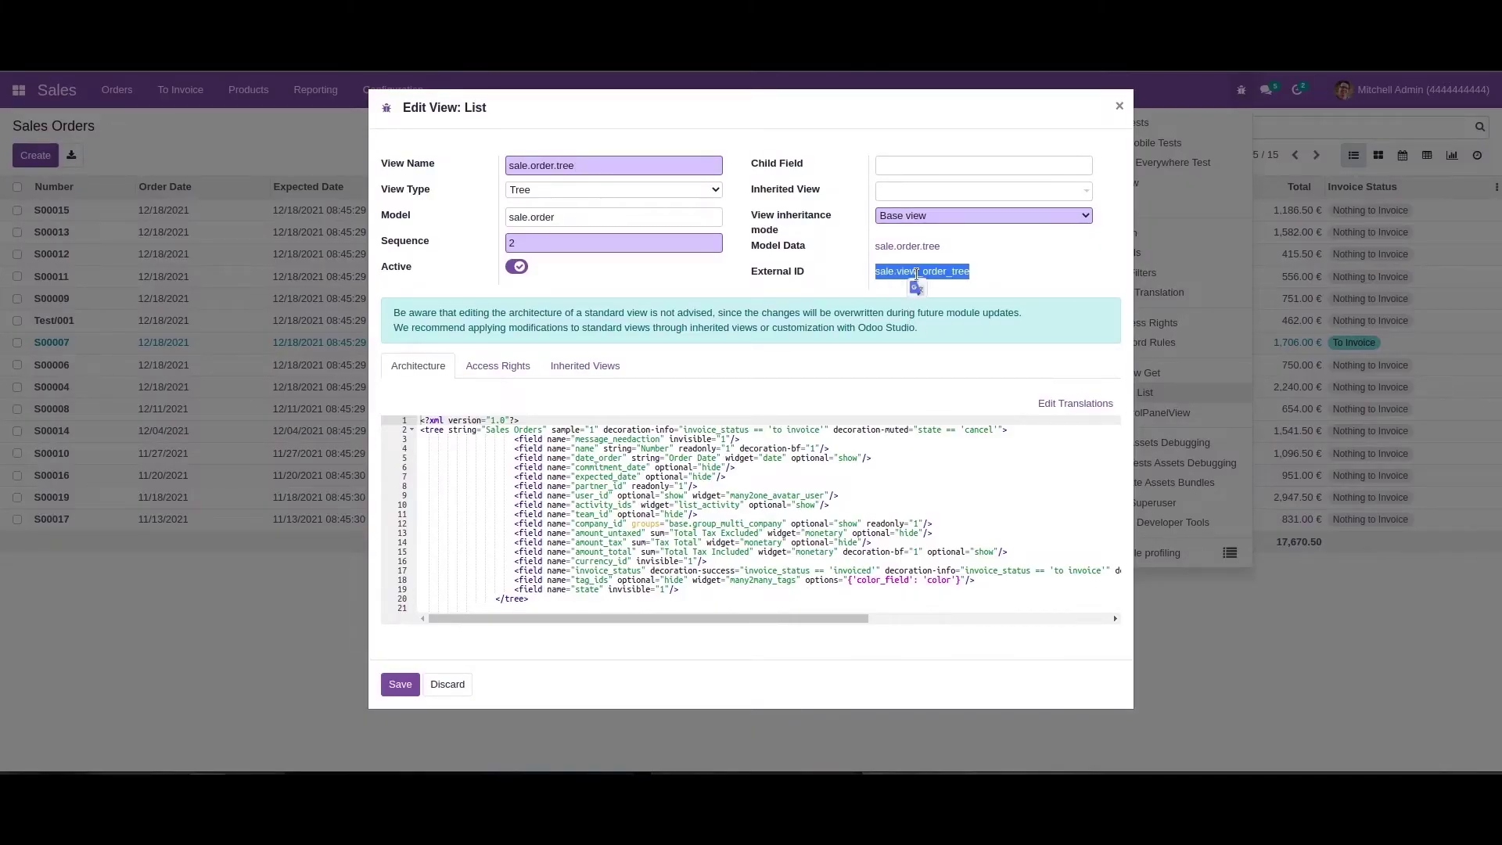
pyautogui.rightClick(921, 274)
pyautogui.click(963, 286)
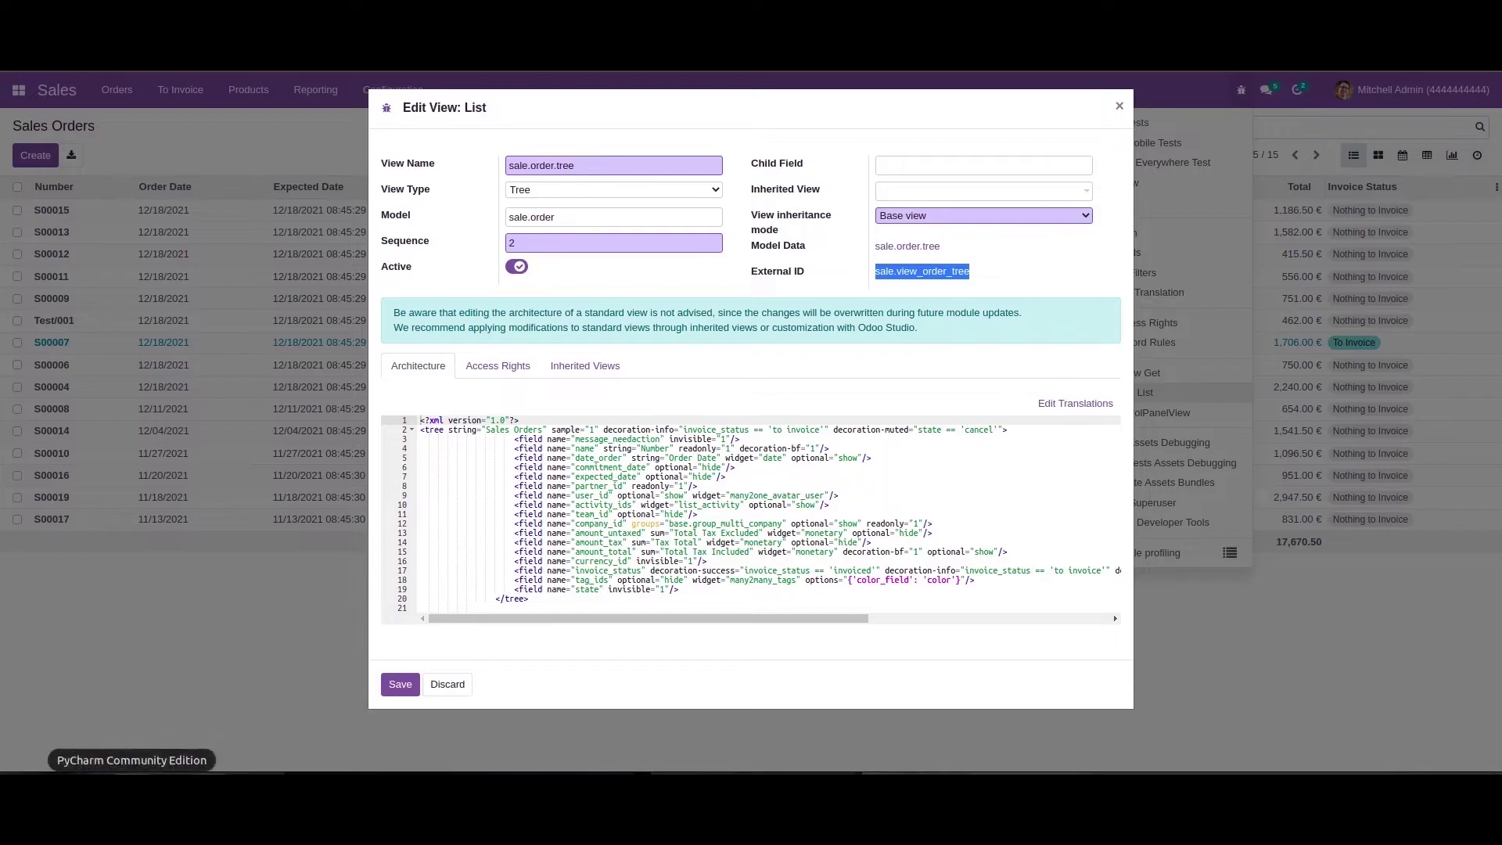
pyautogui.hotkey('alt', 'Tab')
# Set the tree record's inherit_id ref to sale.view_order_tree.
pyautogui.click(636, 437)
pyautogui.doubleClick(635, 436)
pyautogui.hotkey('ctrl', 'v')
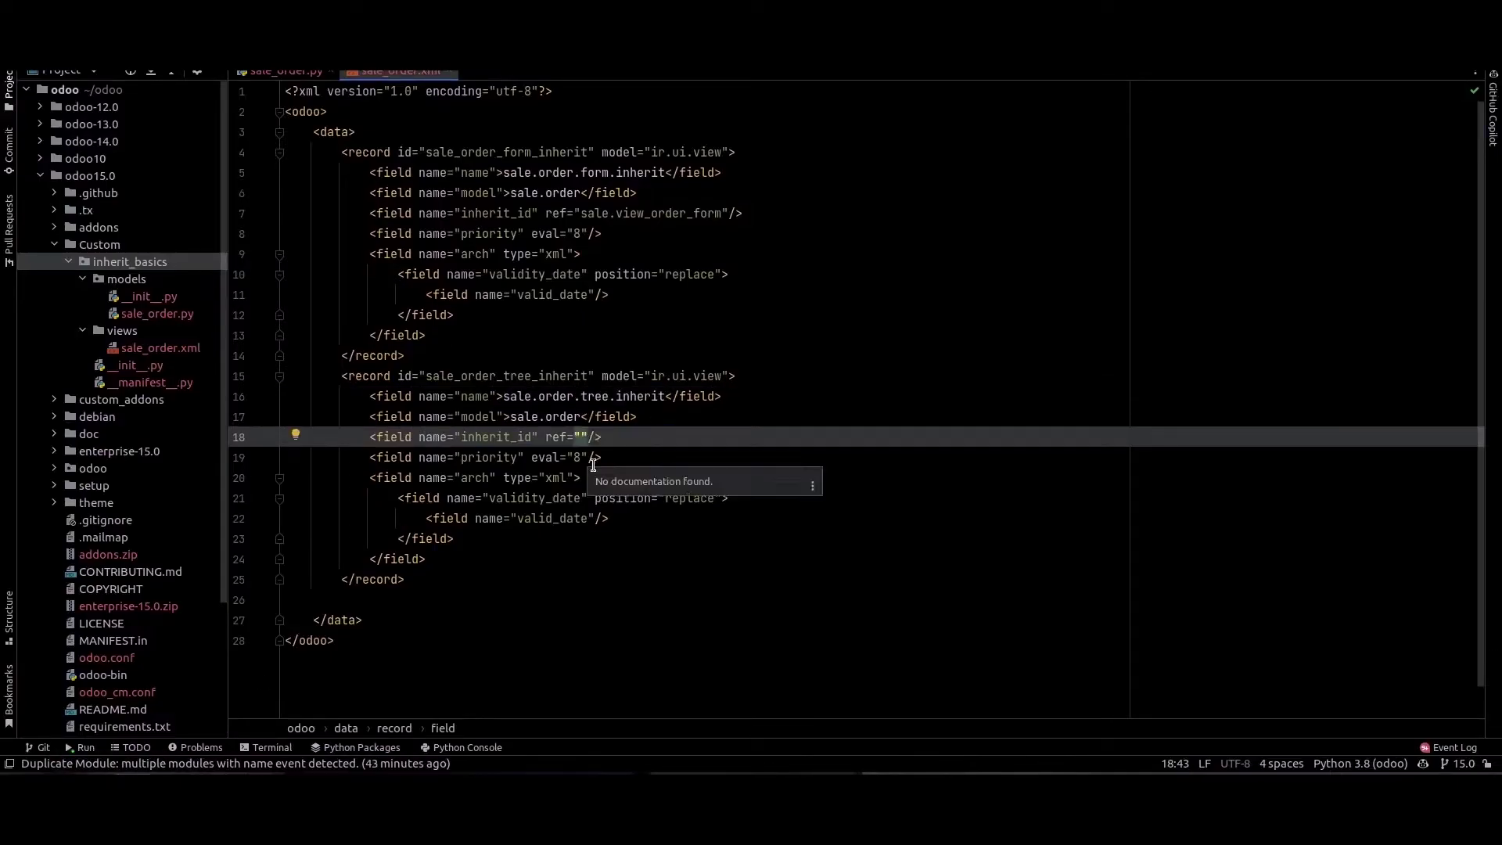
pyautogui.click(737, 450)
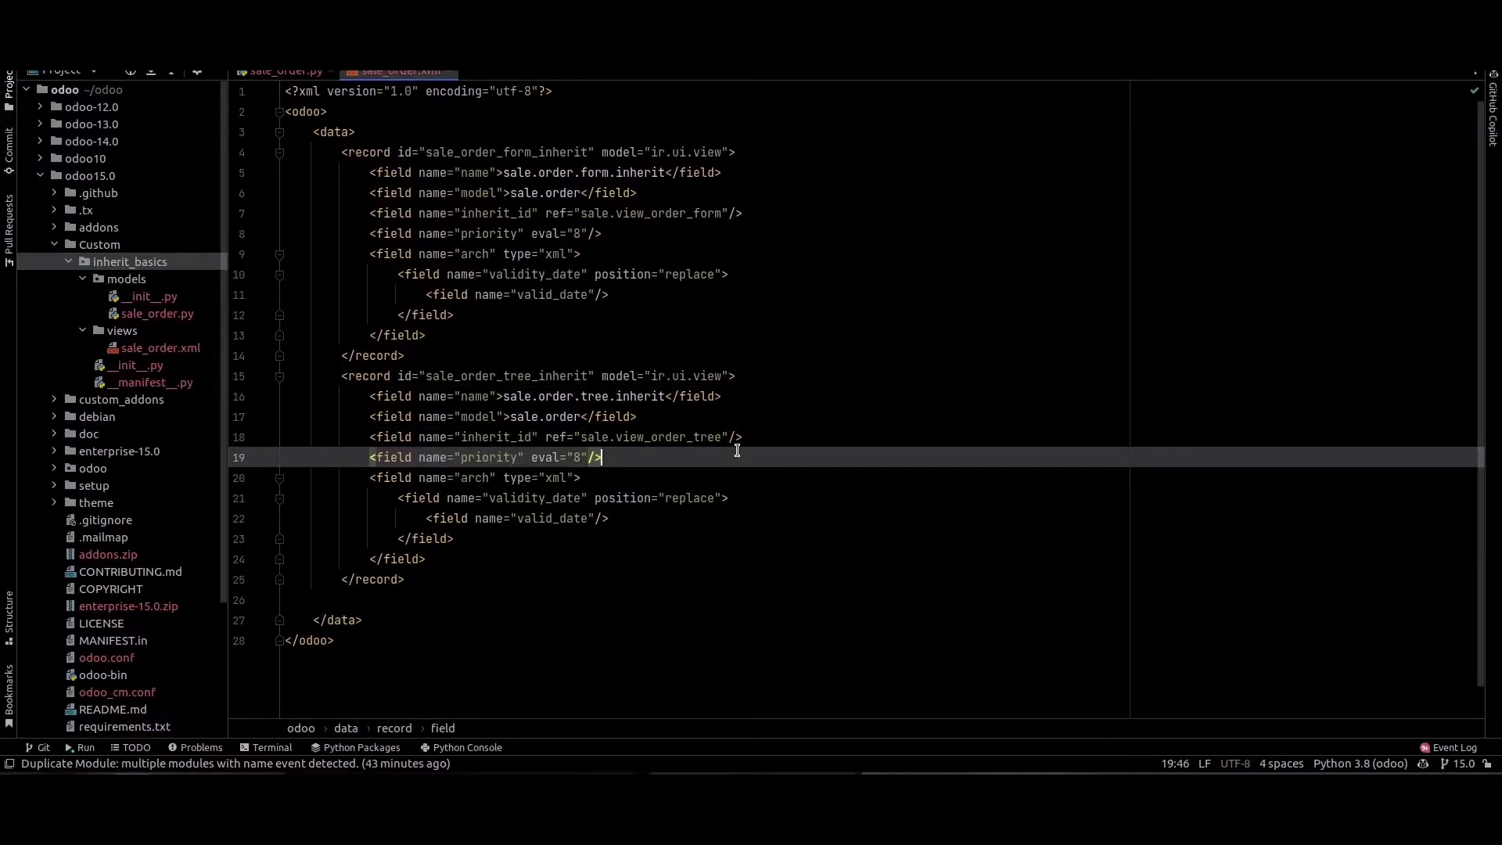
# Replace validity_date with expected_date copied from Odoo, then restart the odoo15 server.
pyautogui.doubleClick(545, 498)
pyautogui.hotkey('alt', 'Tab')
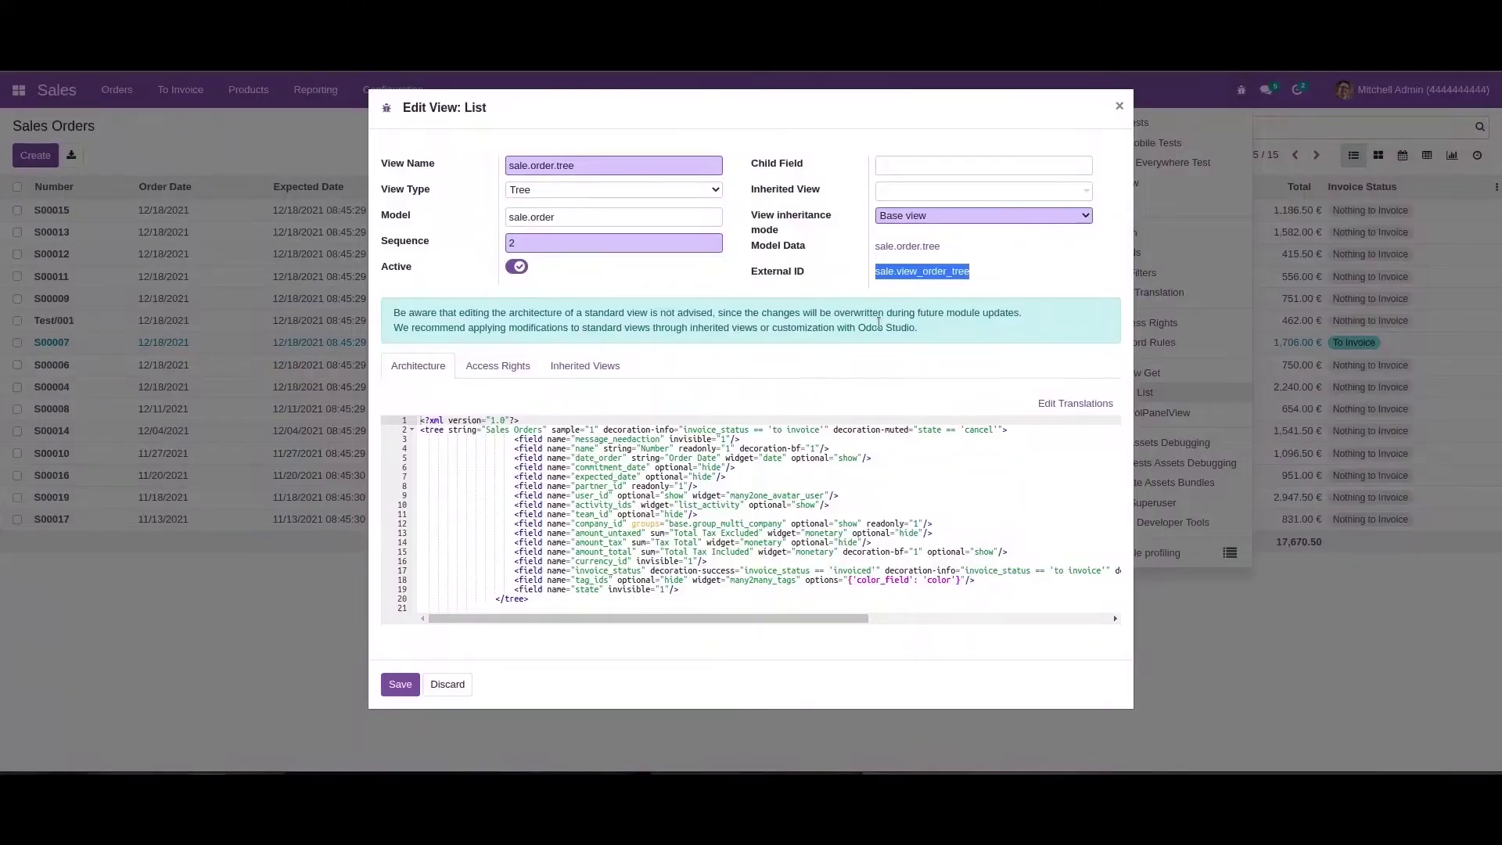
pyautogui.doubleClick(606, 477)
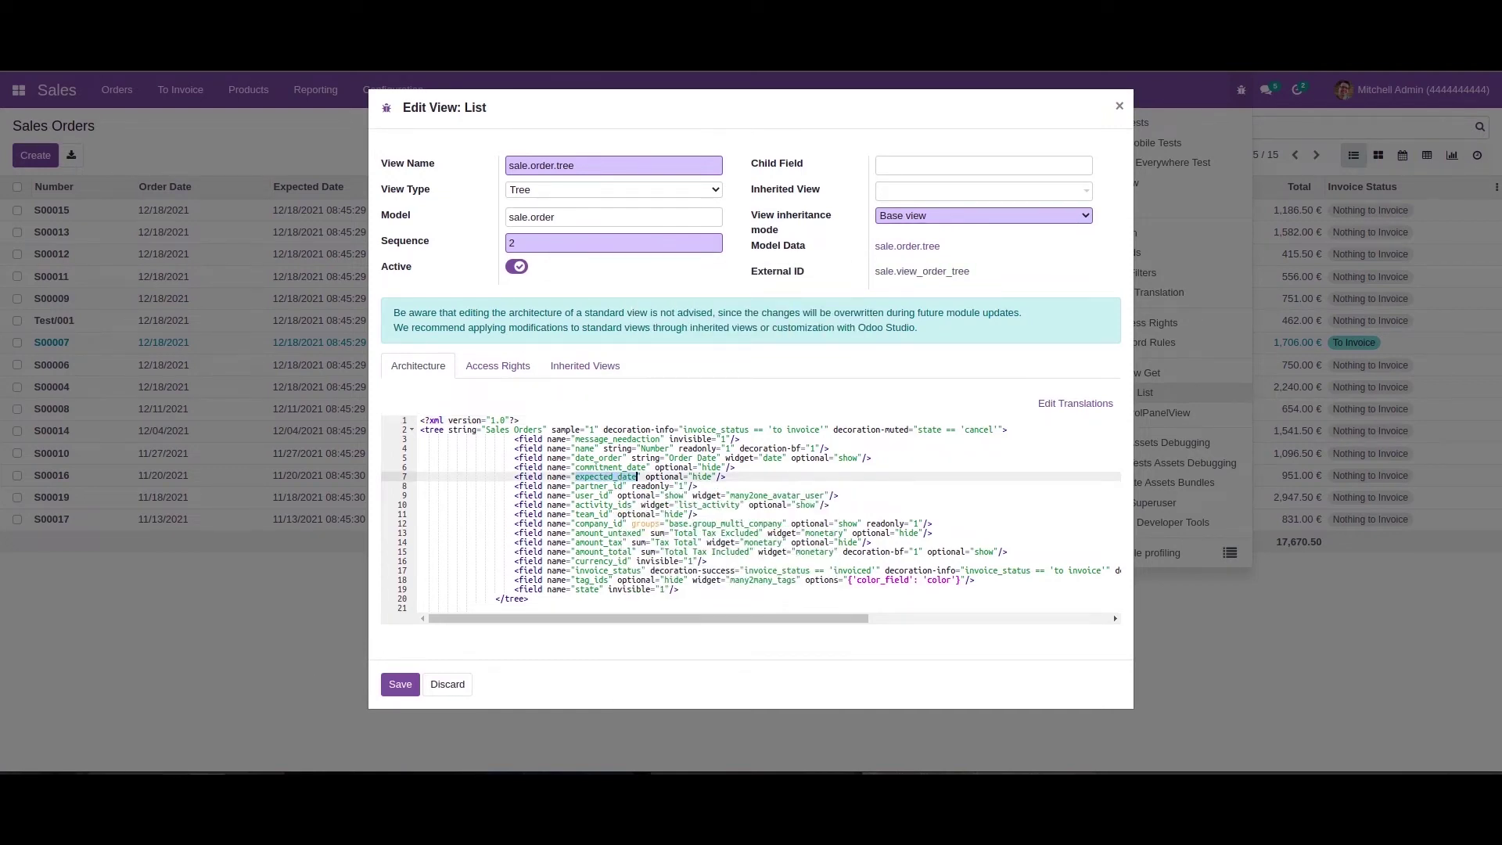
pyautogui.hotkey('alt', 'Tab')
pyautogui.hotkey('ctrl', 'v')
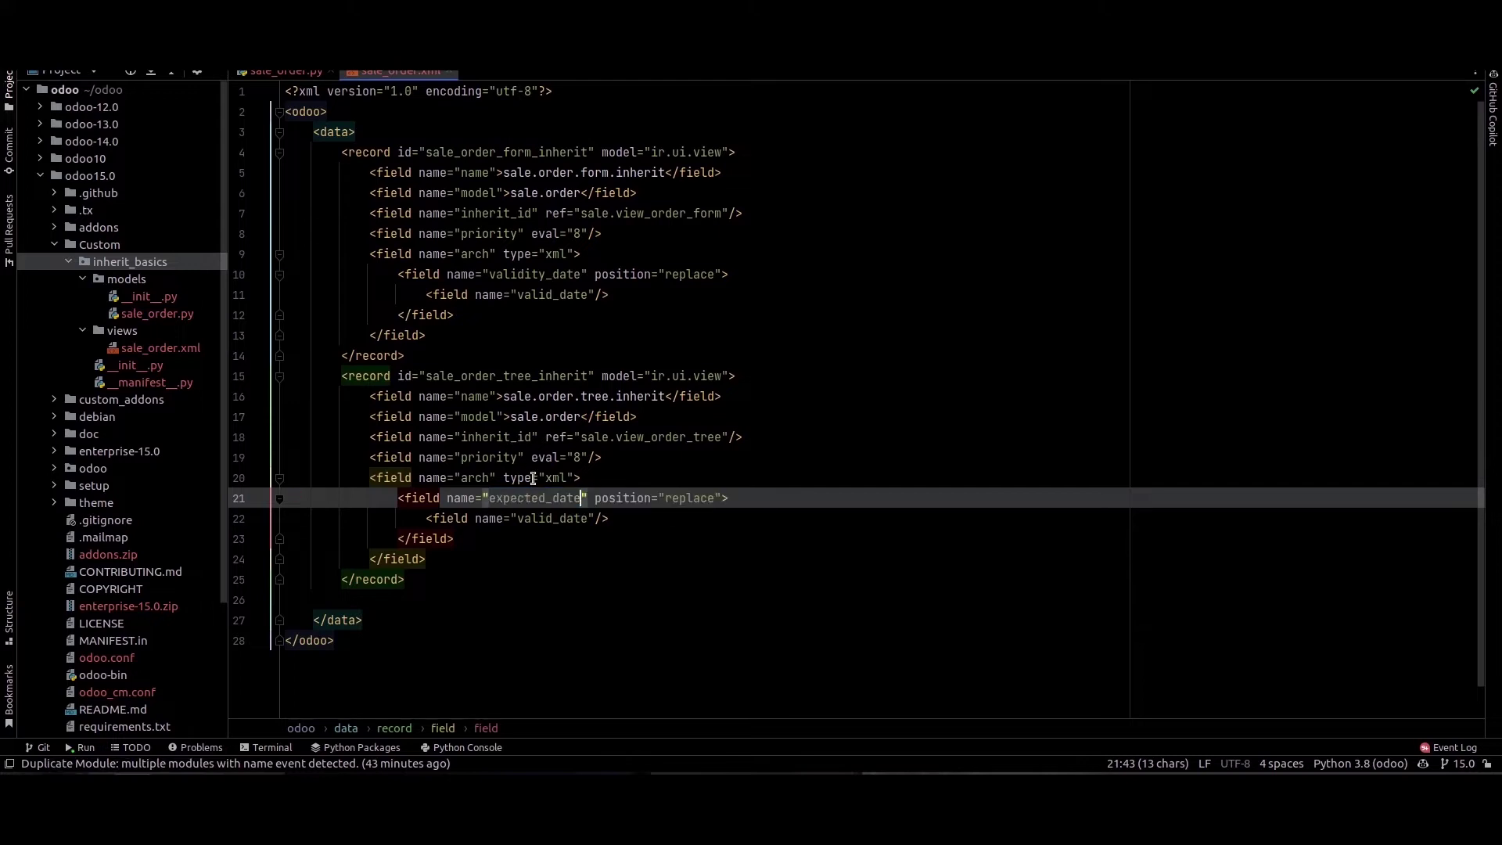
pyautogui.click(615, 534)
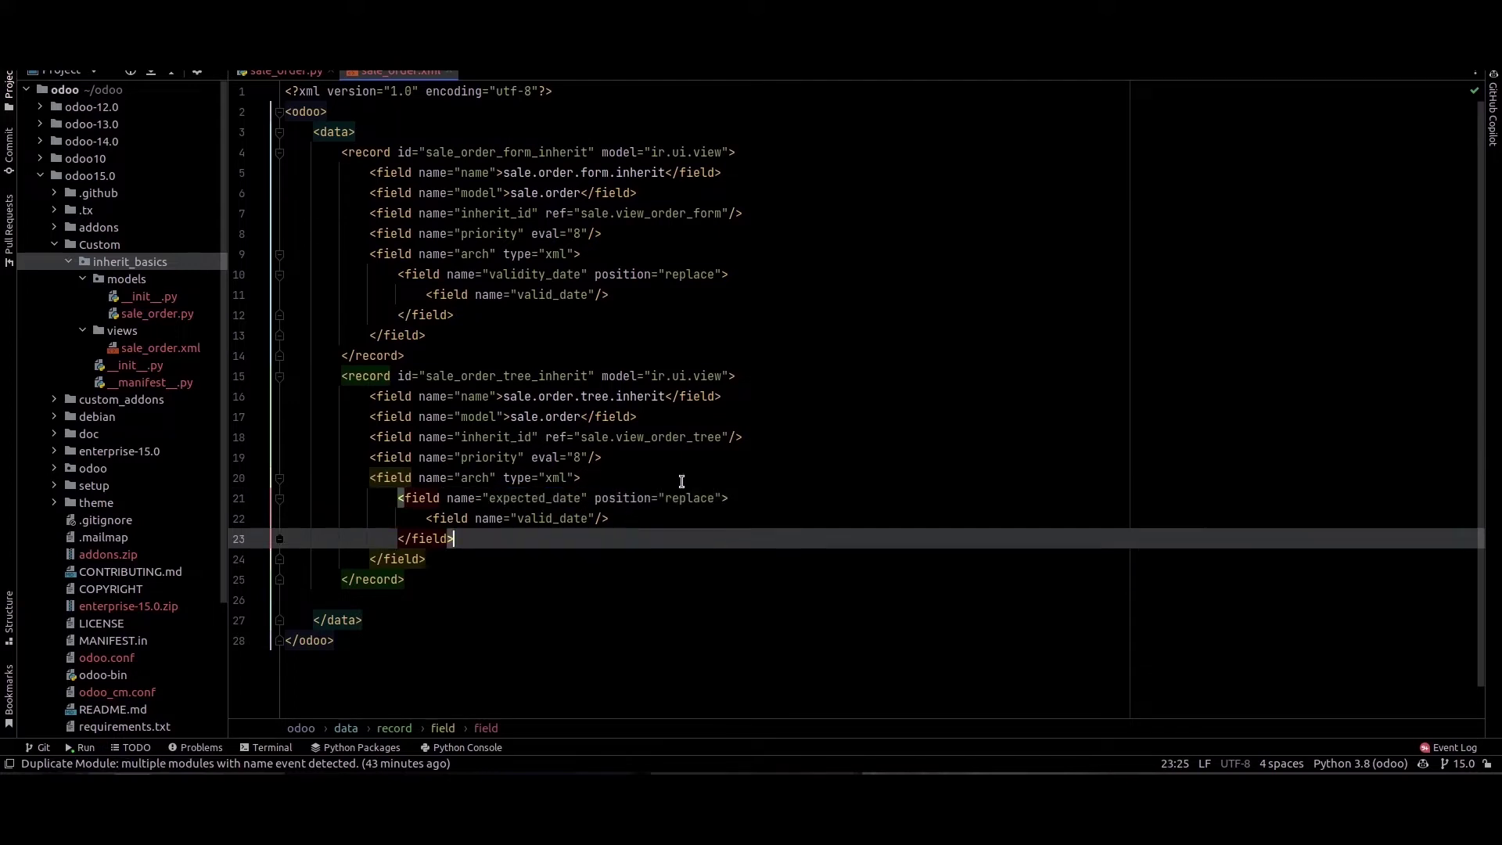
pyautogui.click(614, 520)
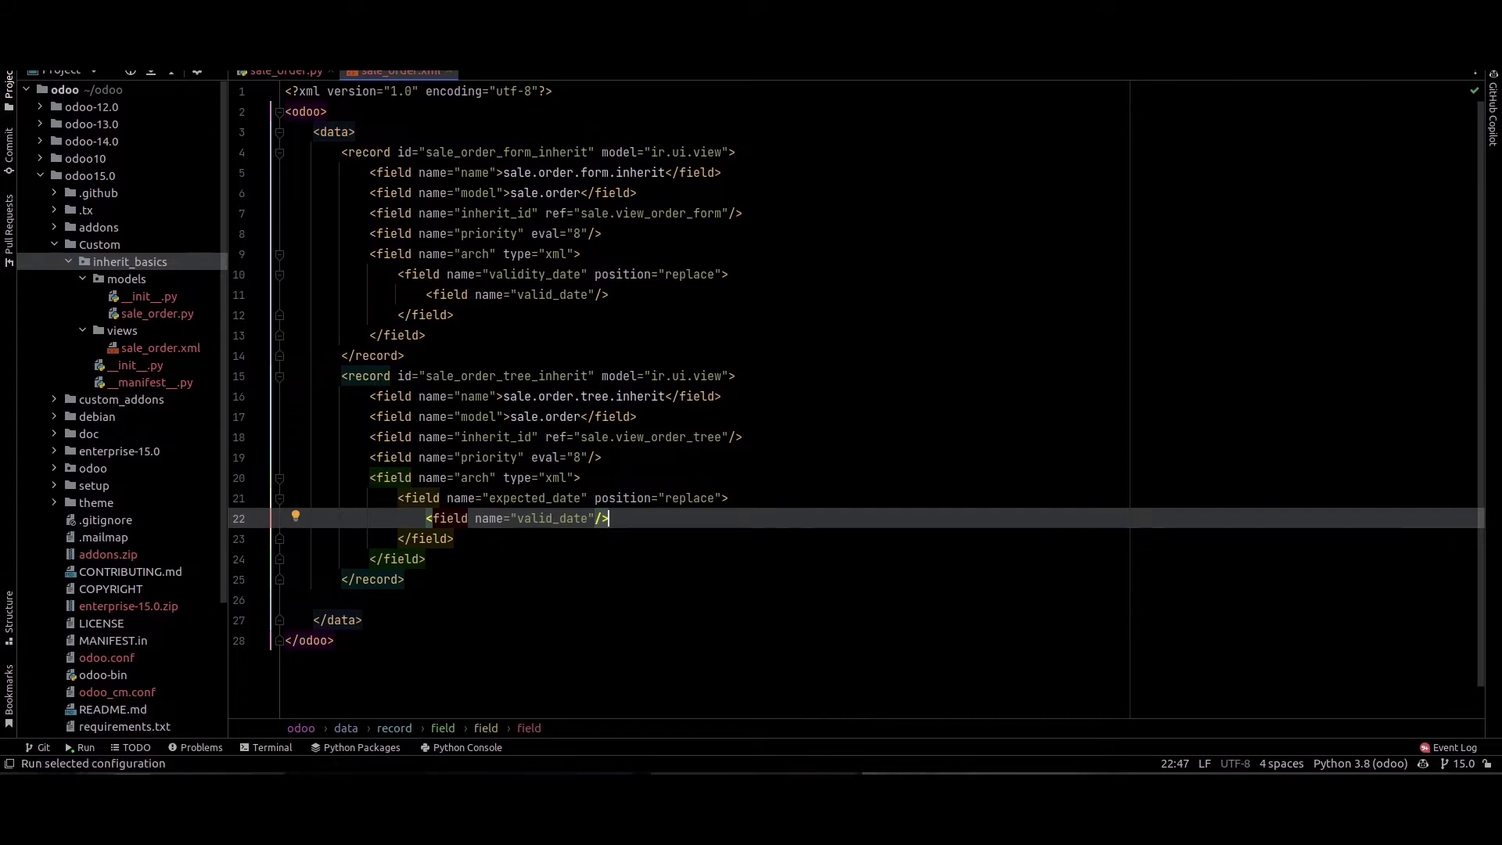
pyautogui.hotkey('shift', 'F10')
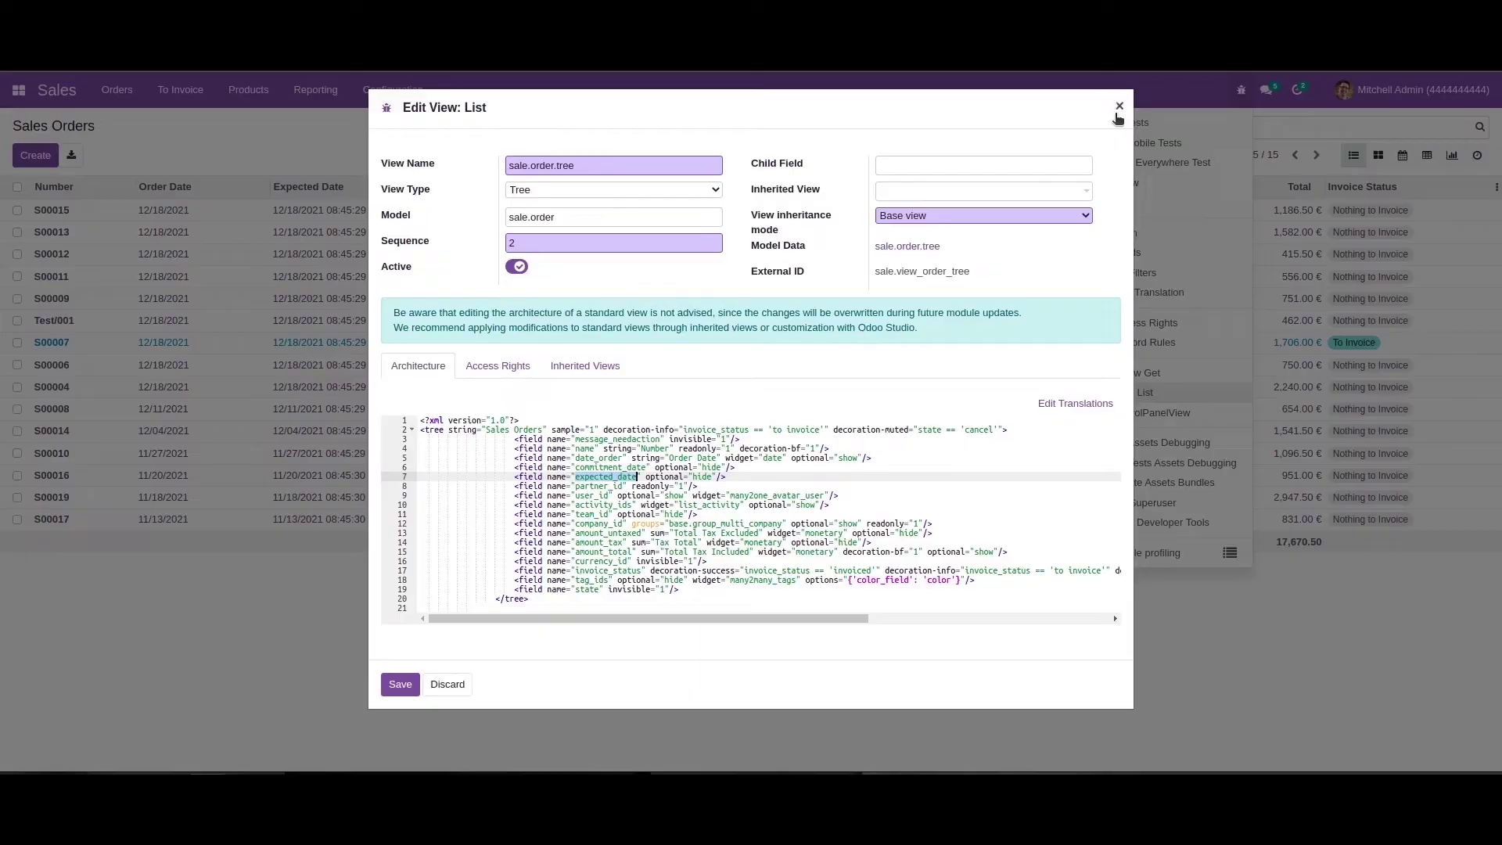
# Give order S00015 a Valid Date of December 7, save it, and return to Sales Orders.
pyautogui.click(1117, 111)
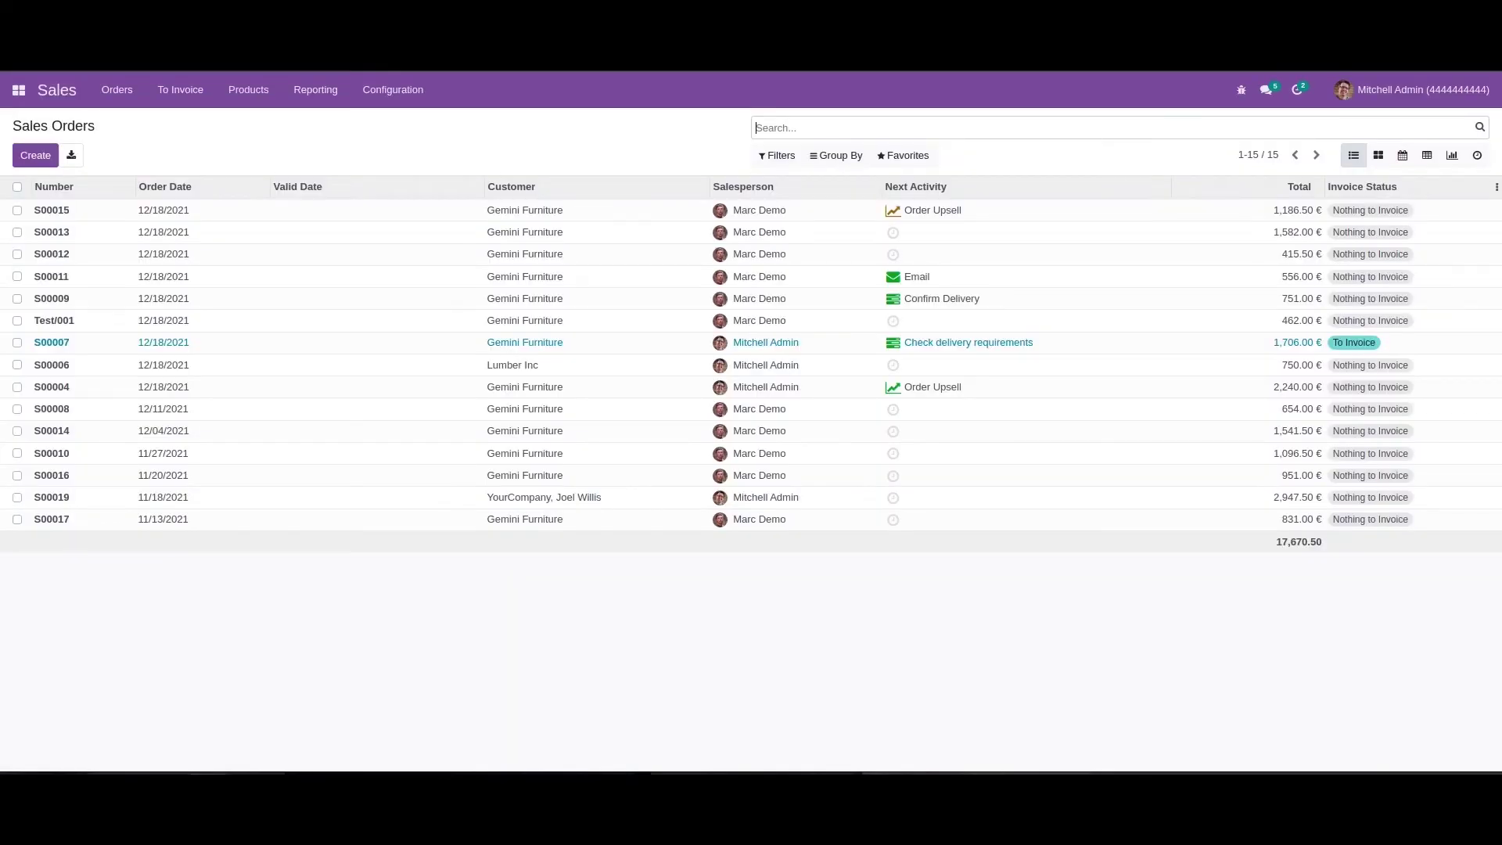
pyautogui.click(304, 211)
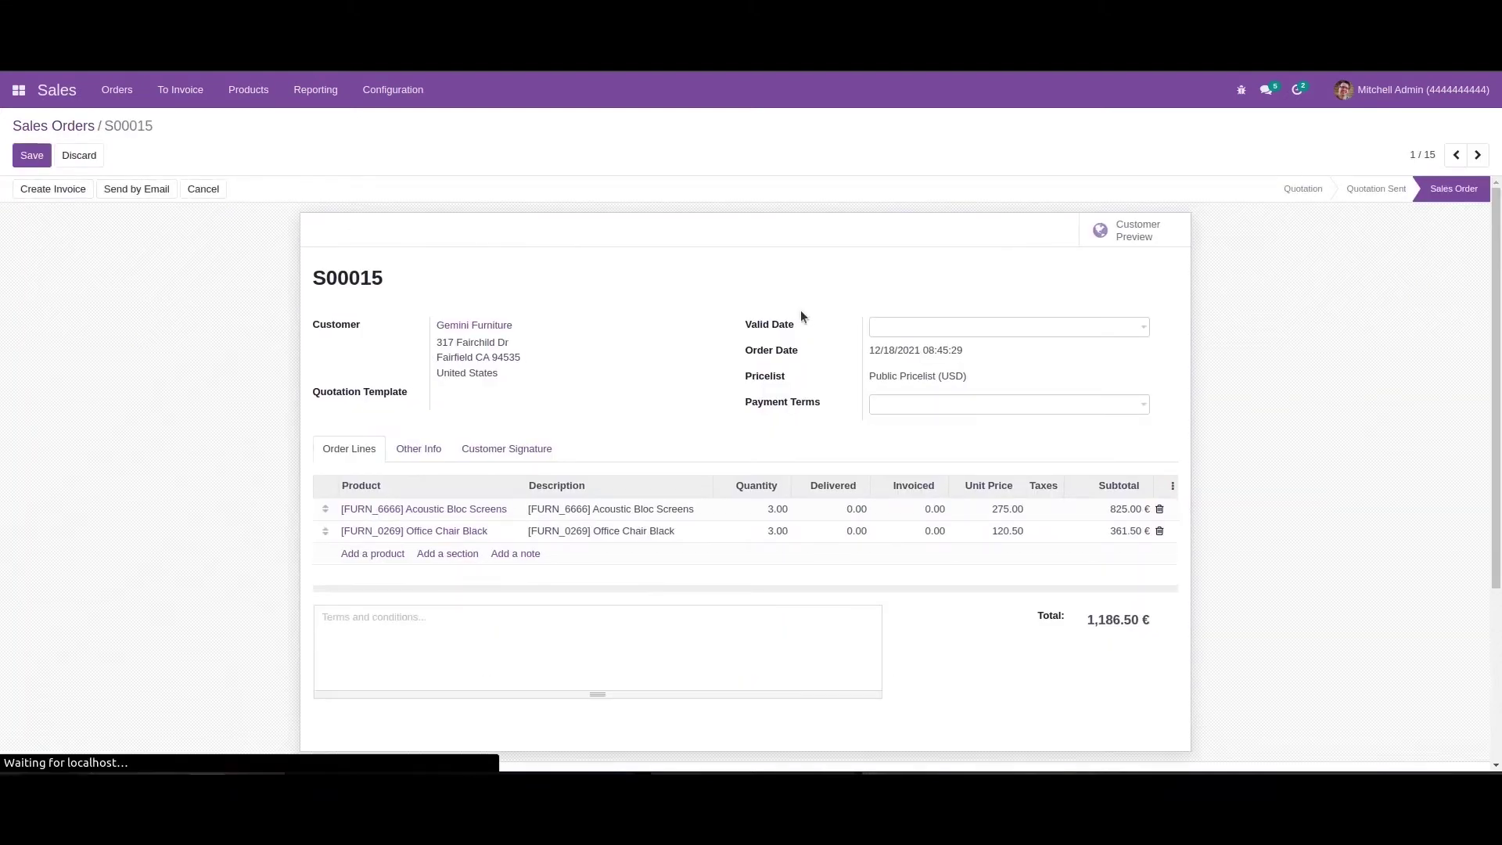
pyautogui.click(899, 329)
pyautogui.click(968, 432)
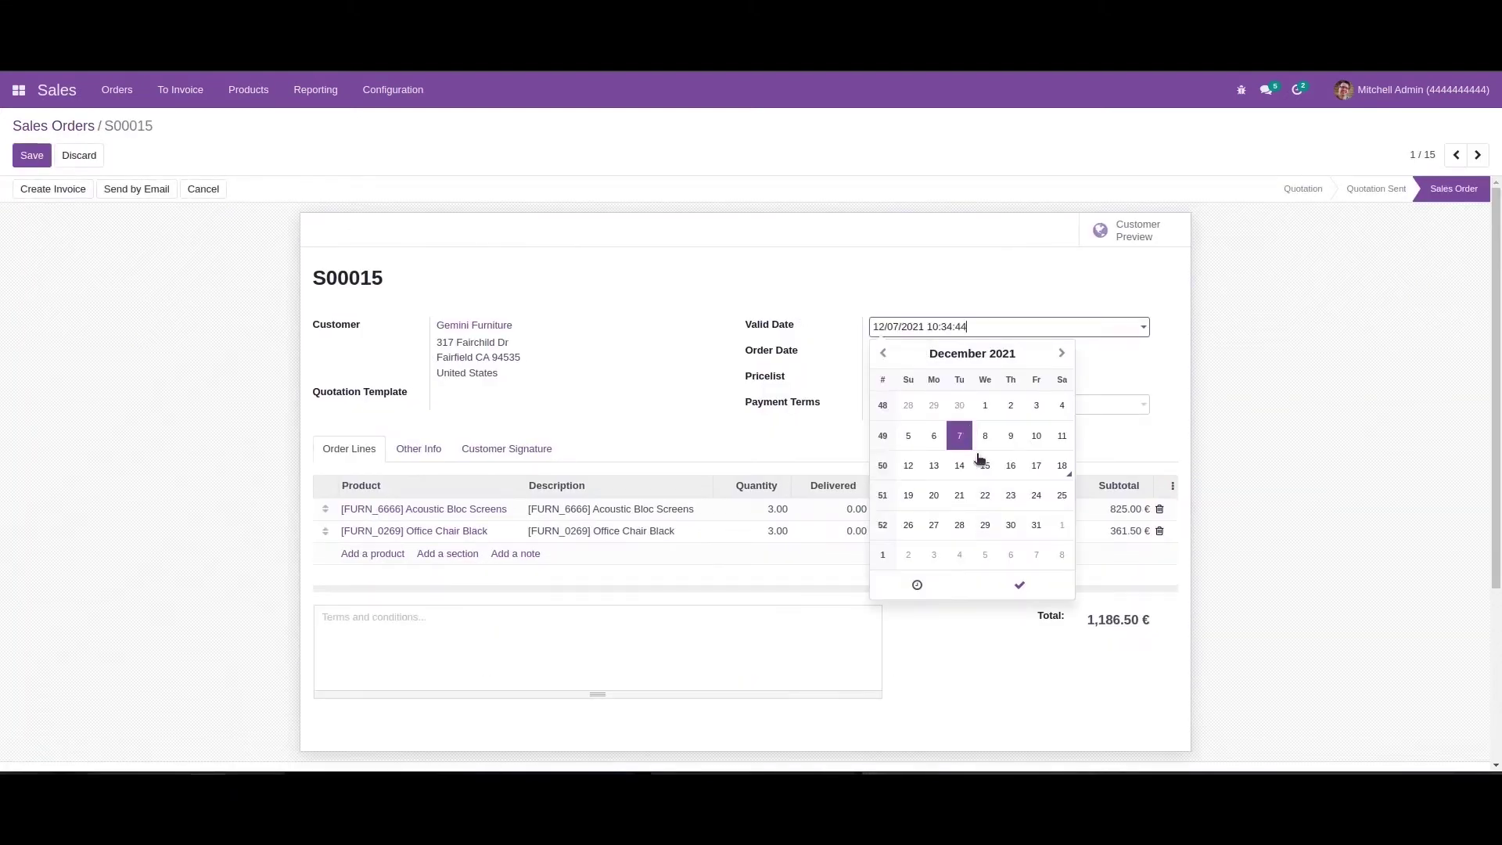
pyautogui.click(1019, 586)
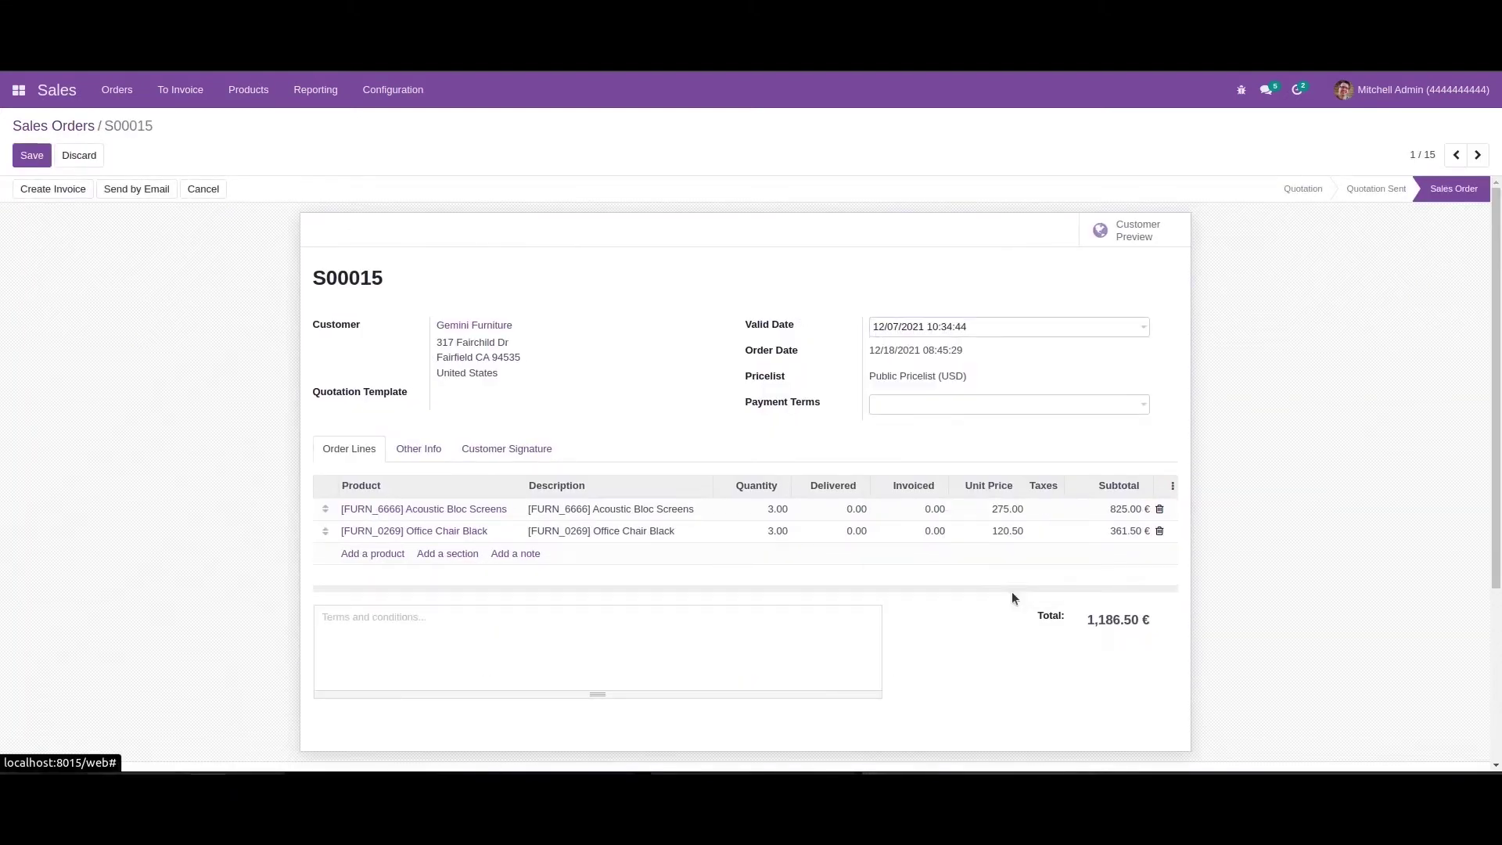
pyautogui.click(32, 156)
pyautogui.click(79, 125)
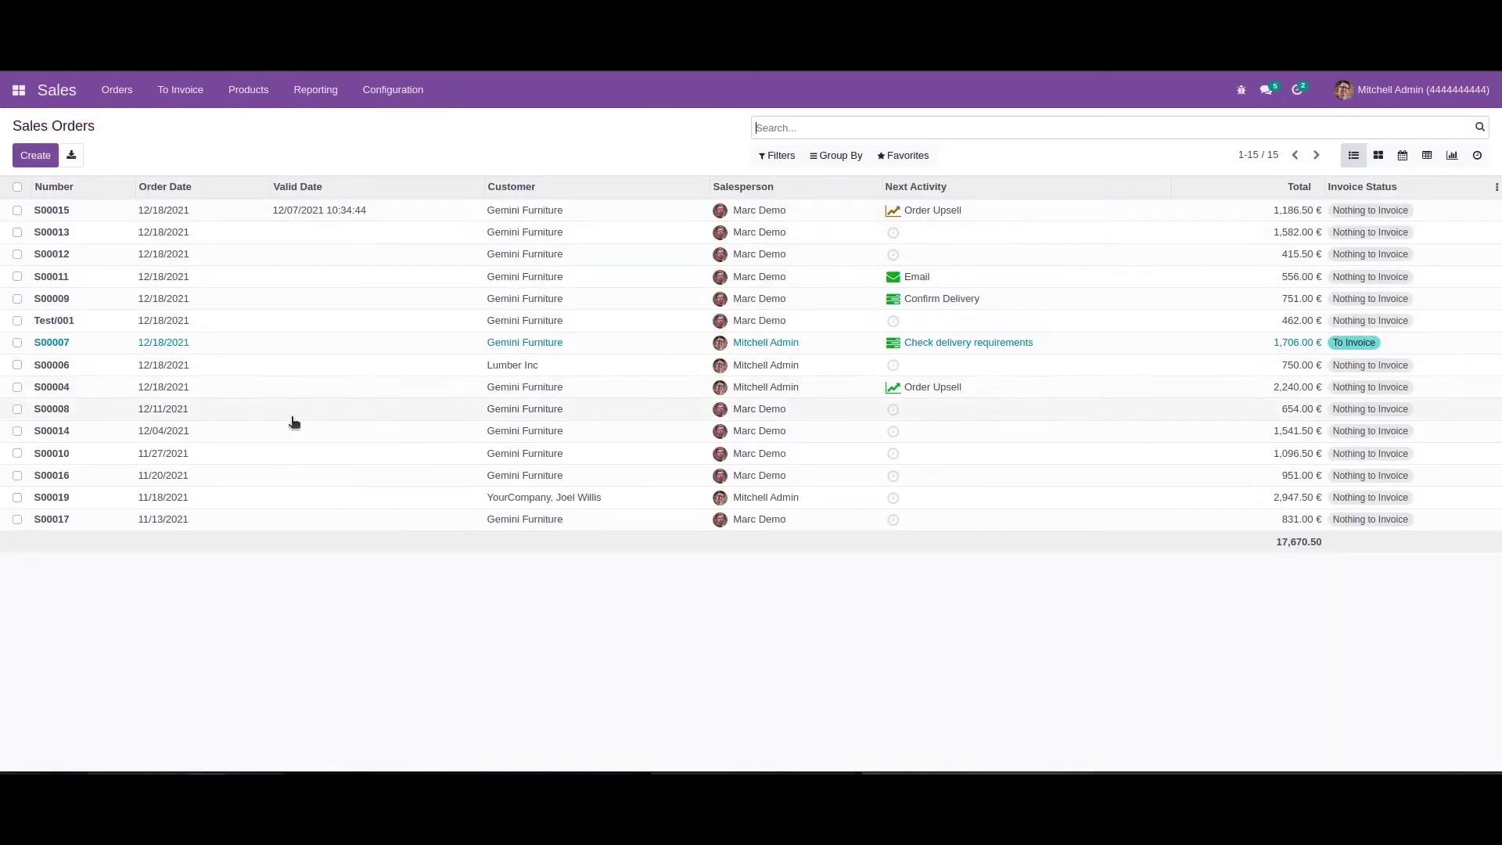
# Delete the expected_date field-replace block from the tree inherit record.
pyautogui.hotkey('alt', 'Tab')
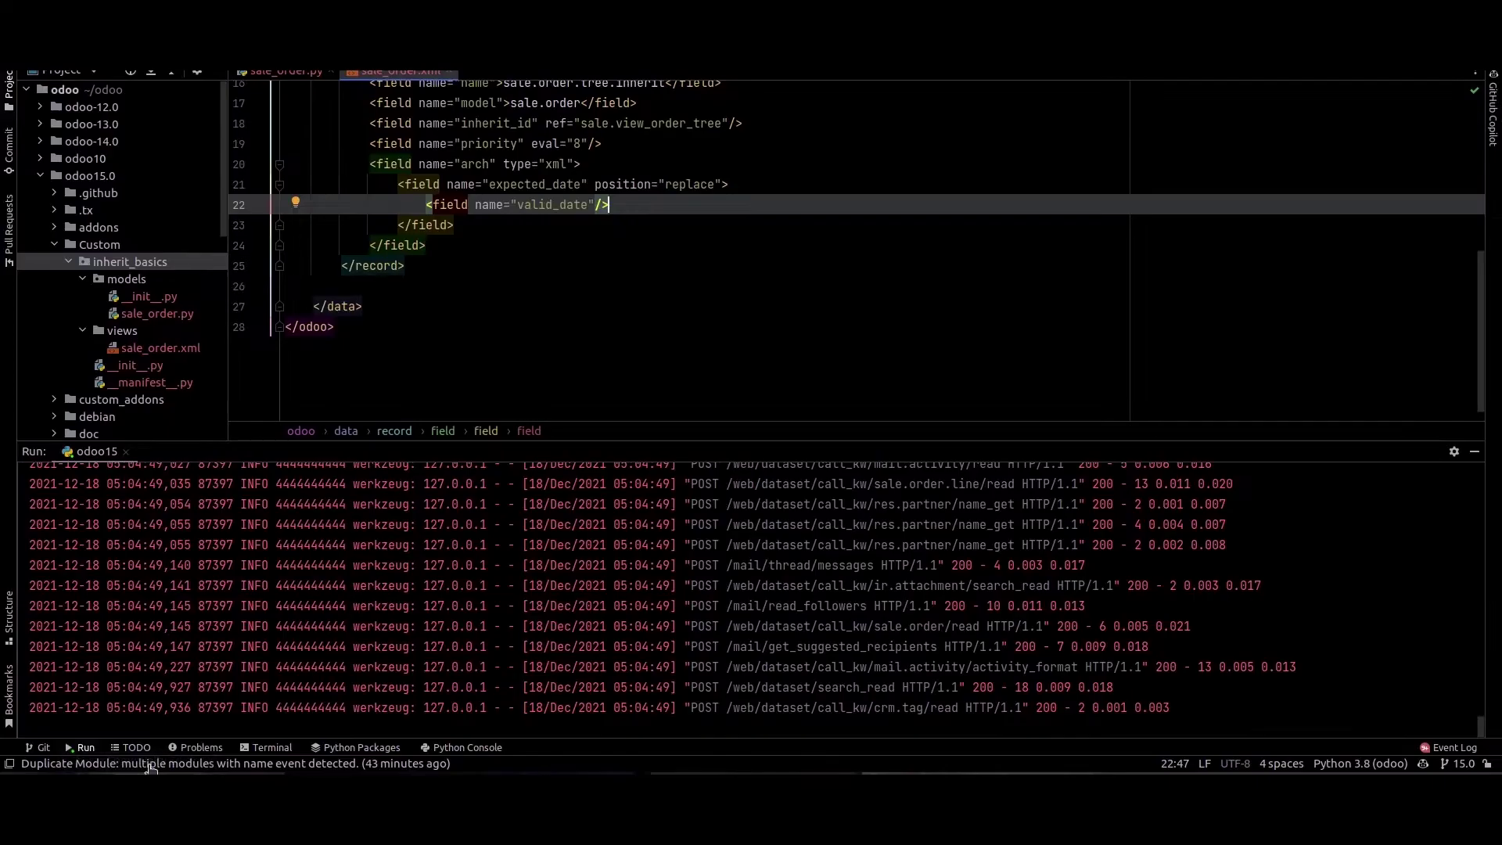
pyautogui.click(457, 223)
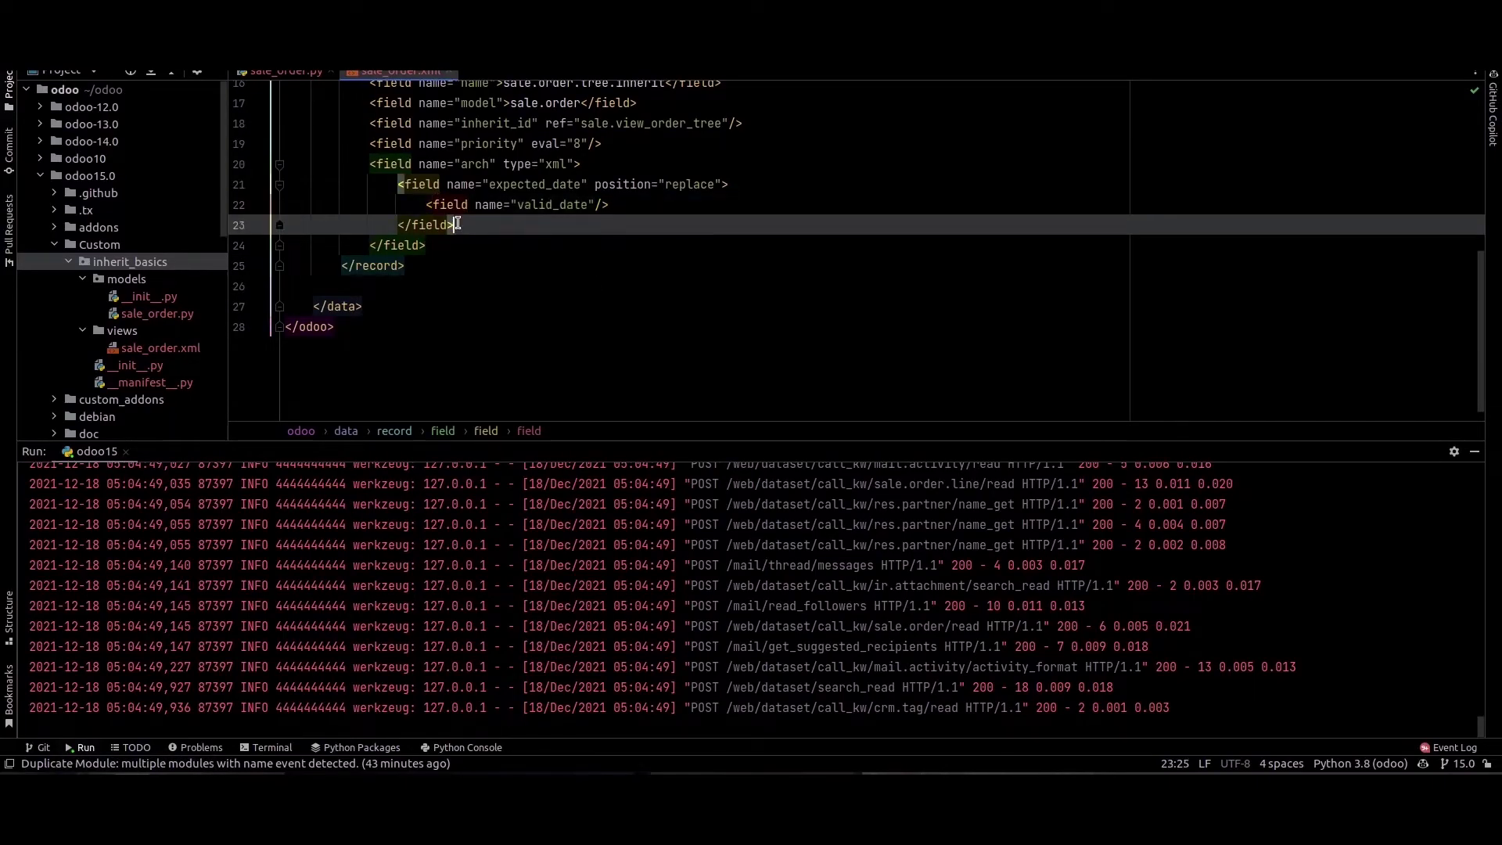
pyautogui.hotkey('shift', 'Up')
pyautogui.hotkey('shift', 'Up')
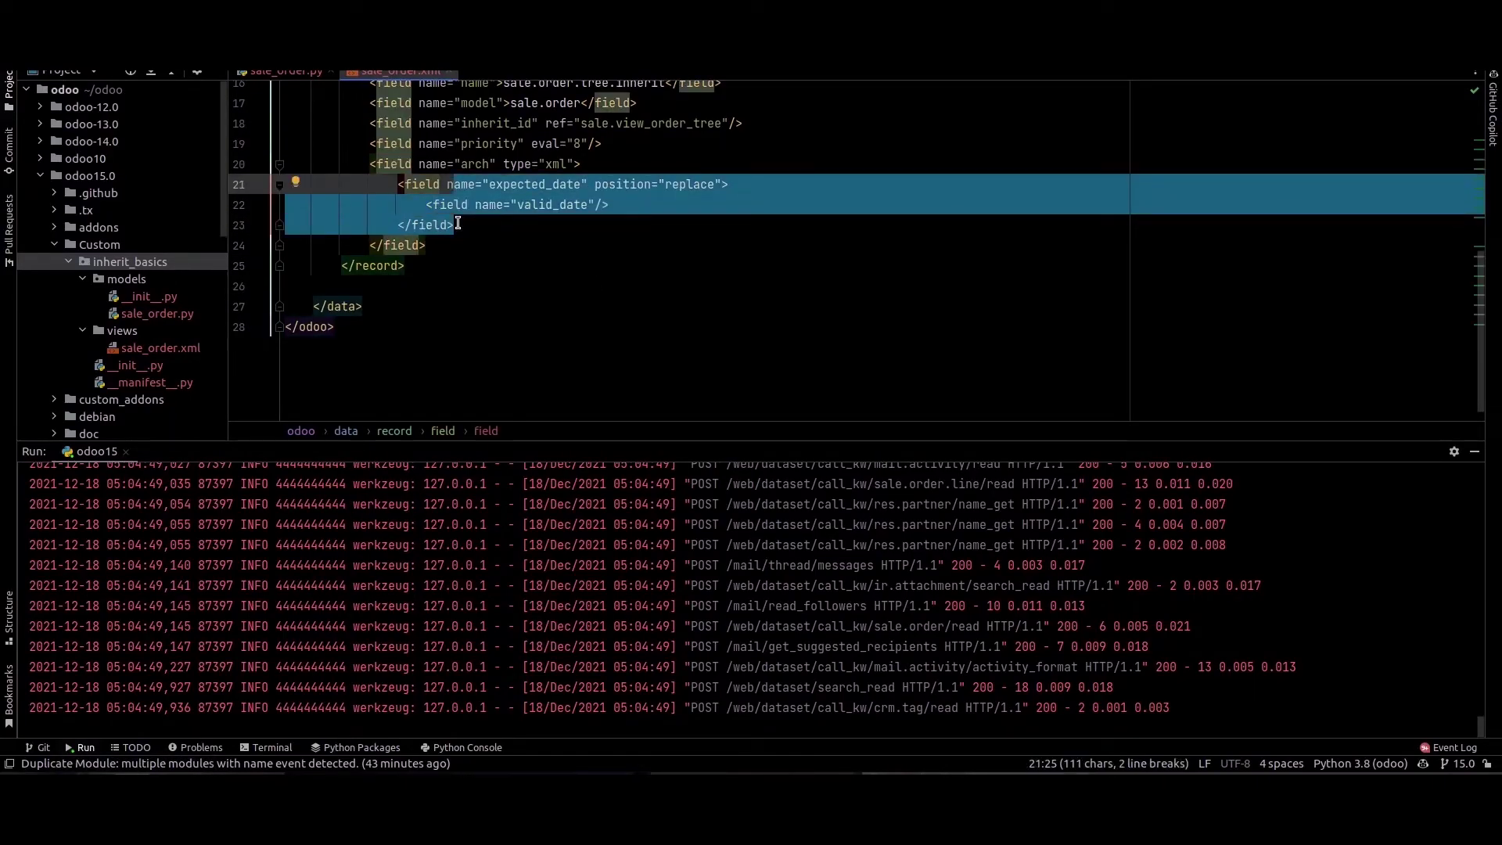
pyautogui.press('BackSpace')
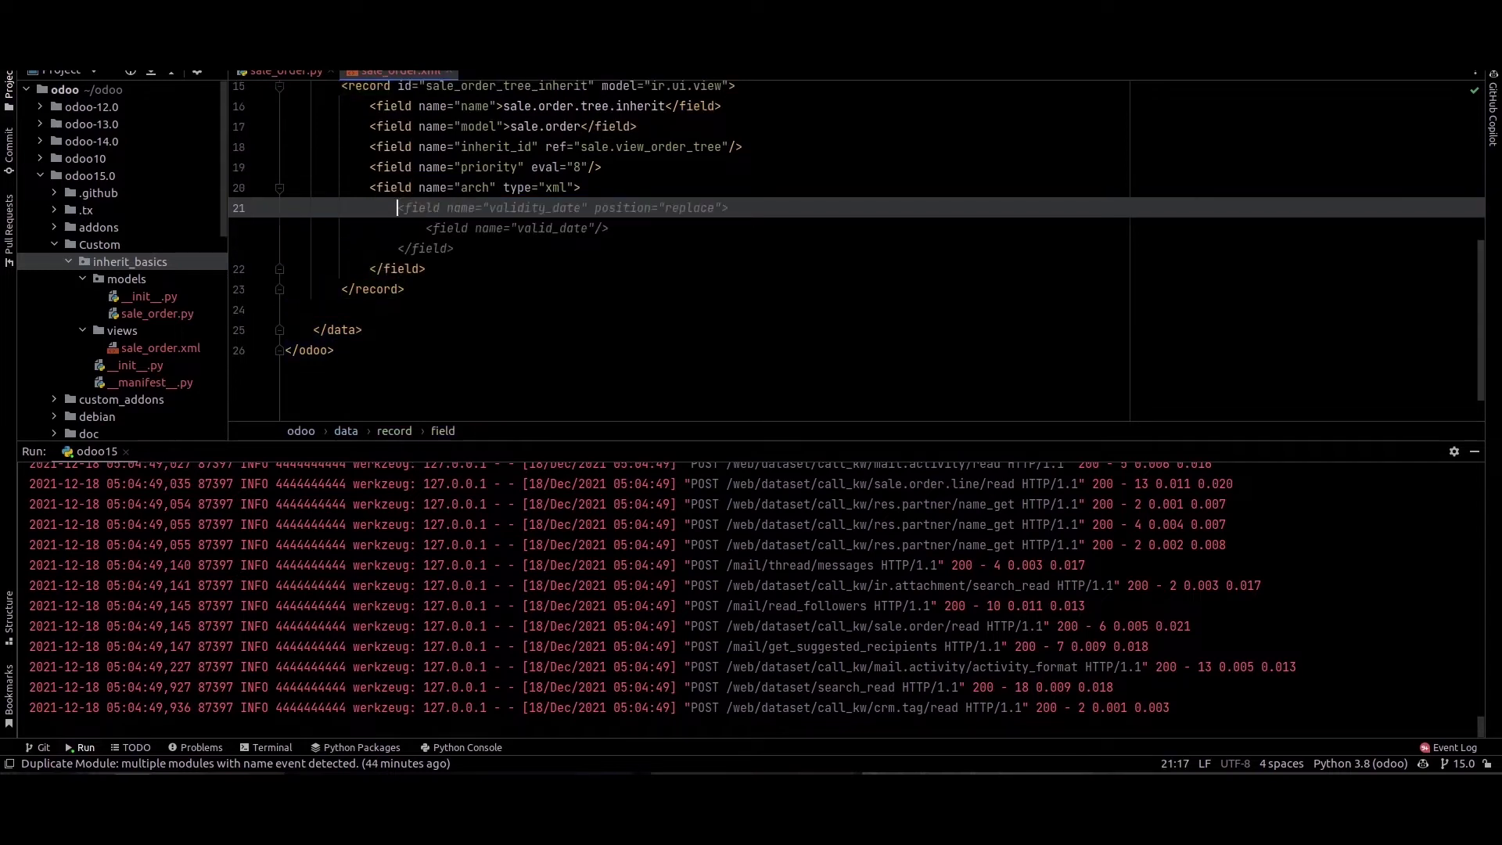
pyautogui.write('<x')
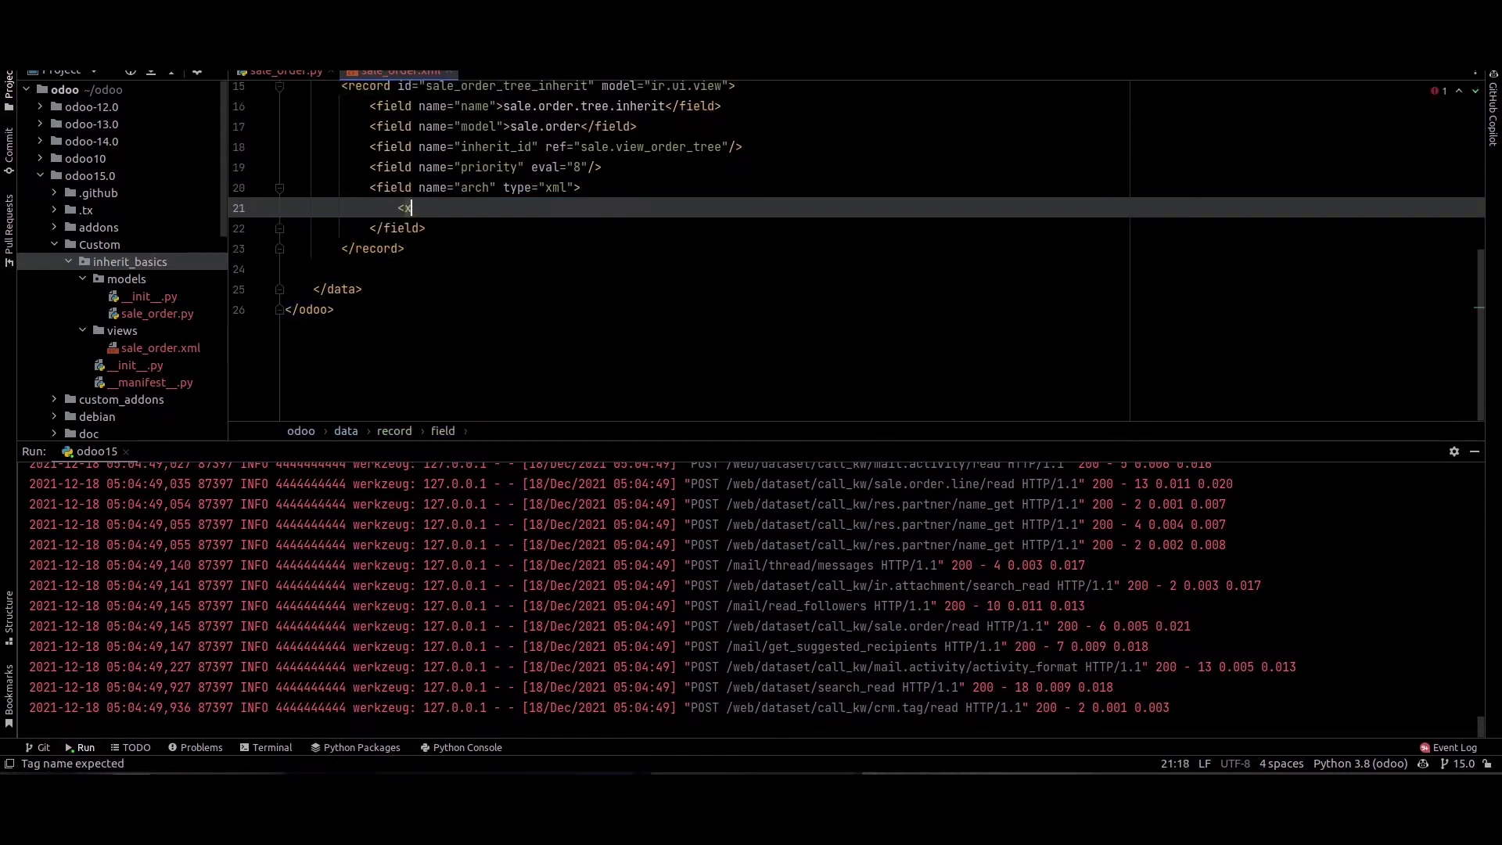
pyautogui.write('pa')
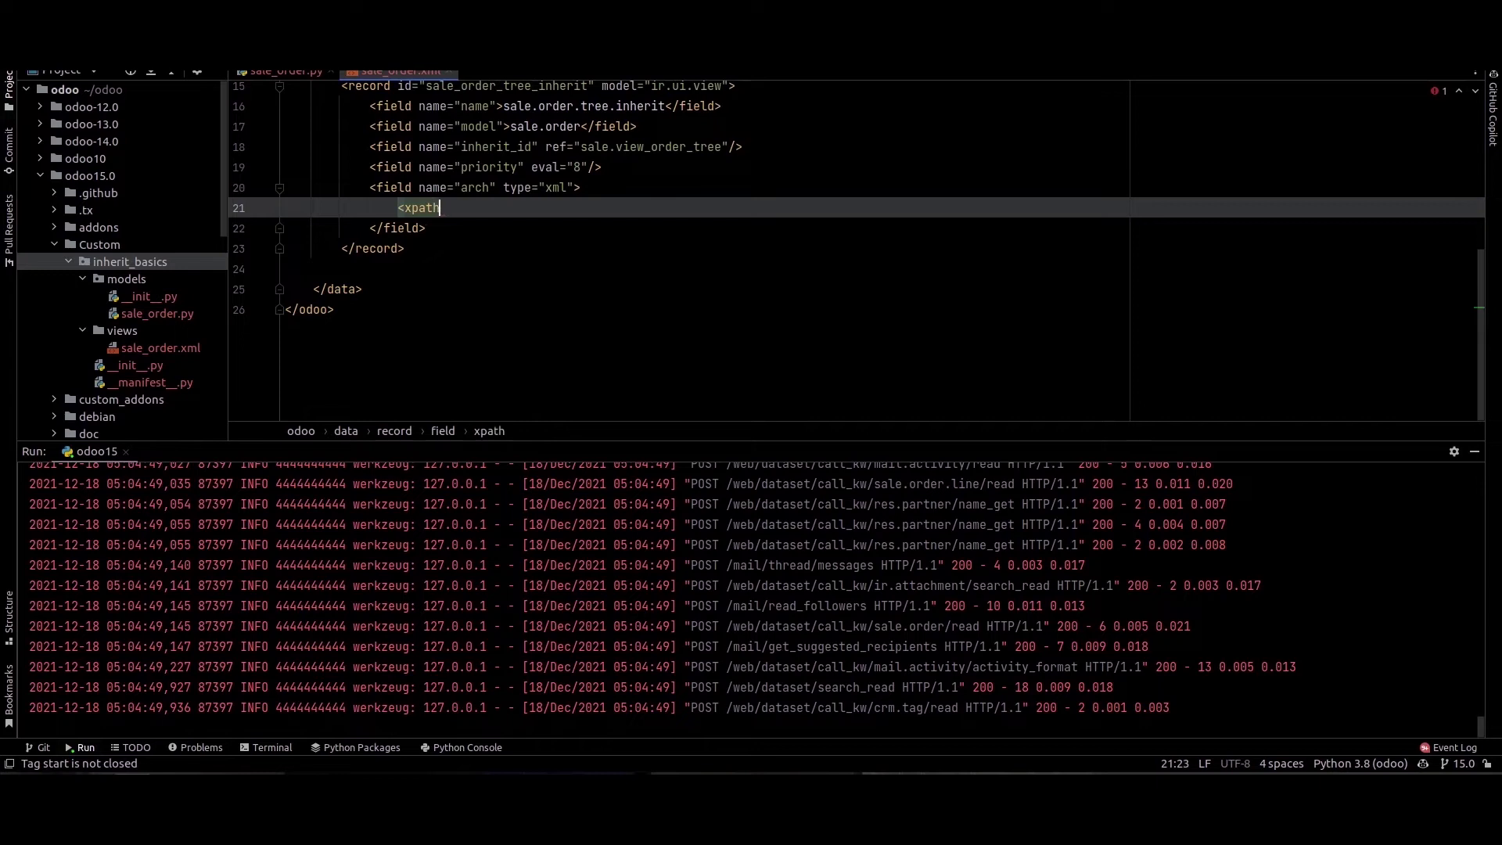
pyautogui.write('th exp')
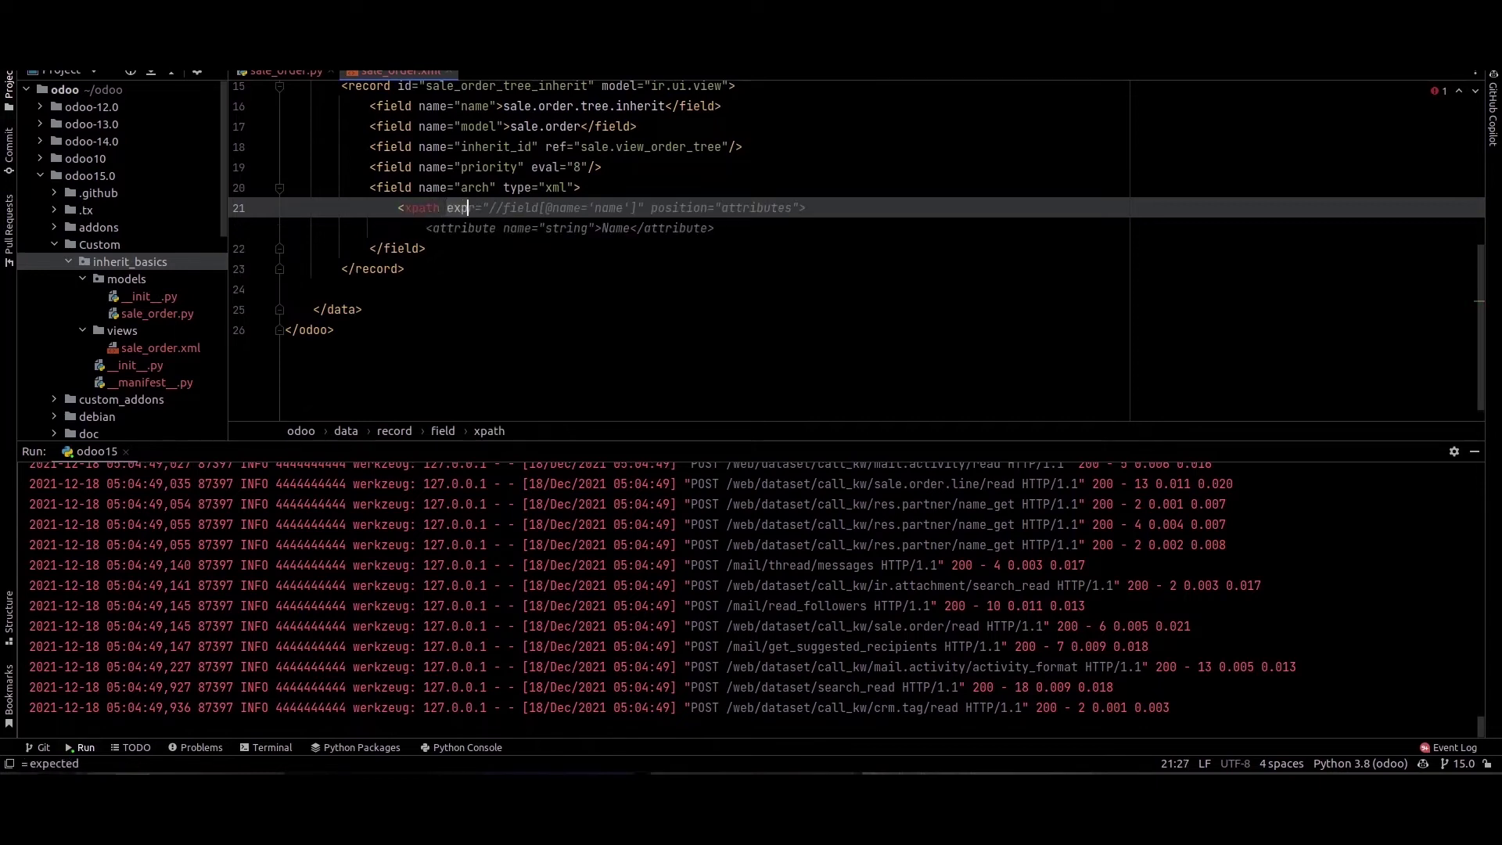
pyautogui.write('r=')
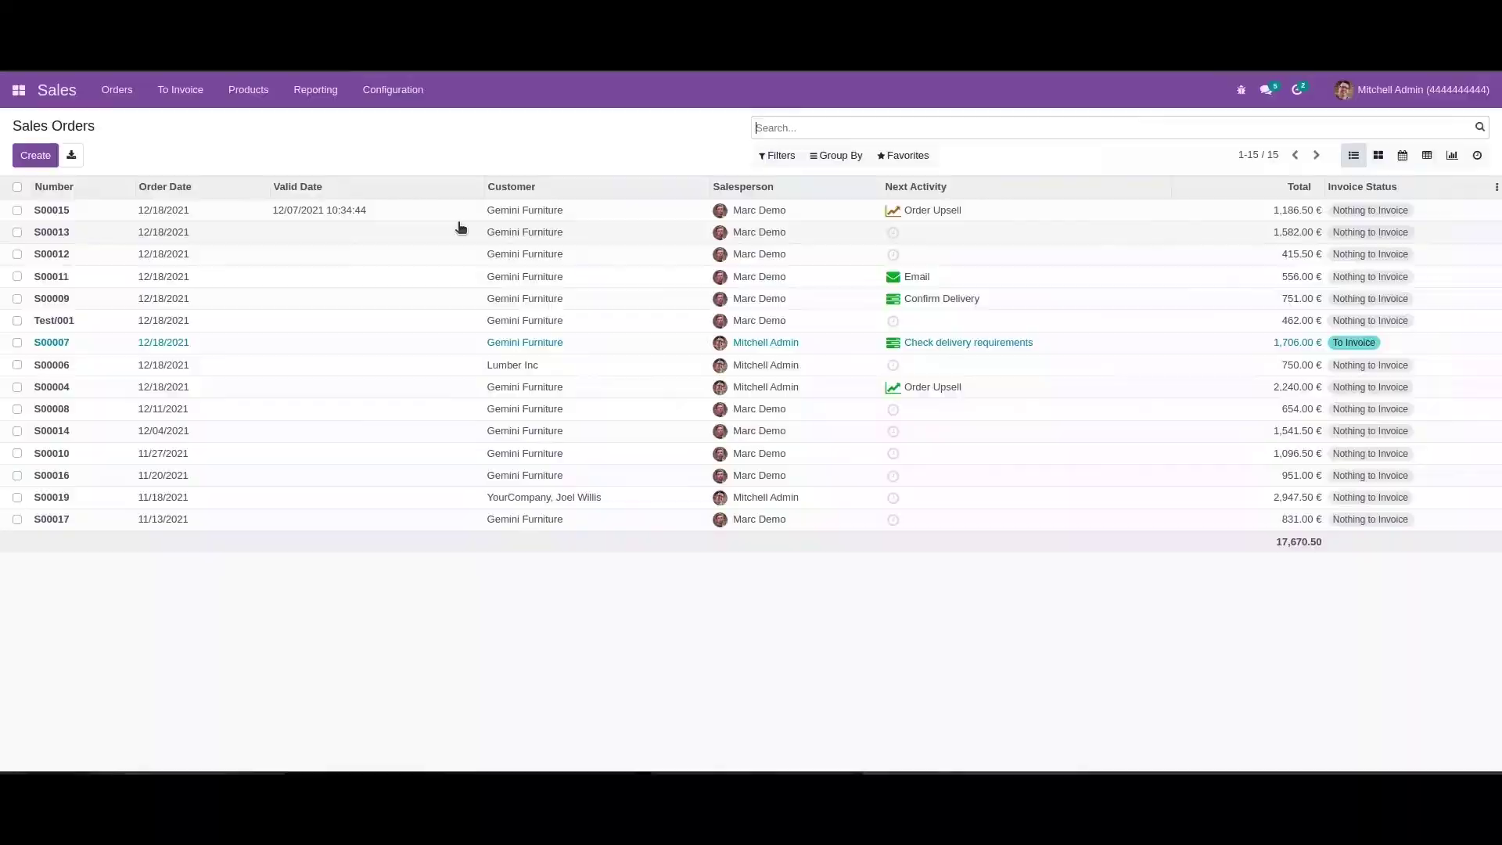
# Inspect the tree root and field lines in the Sales Orders list view architecture.
pyautogui.click(1241, 90)
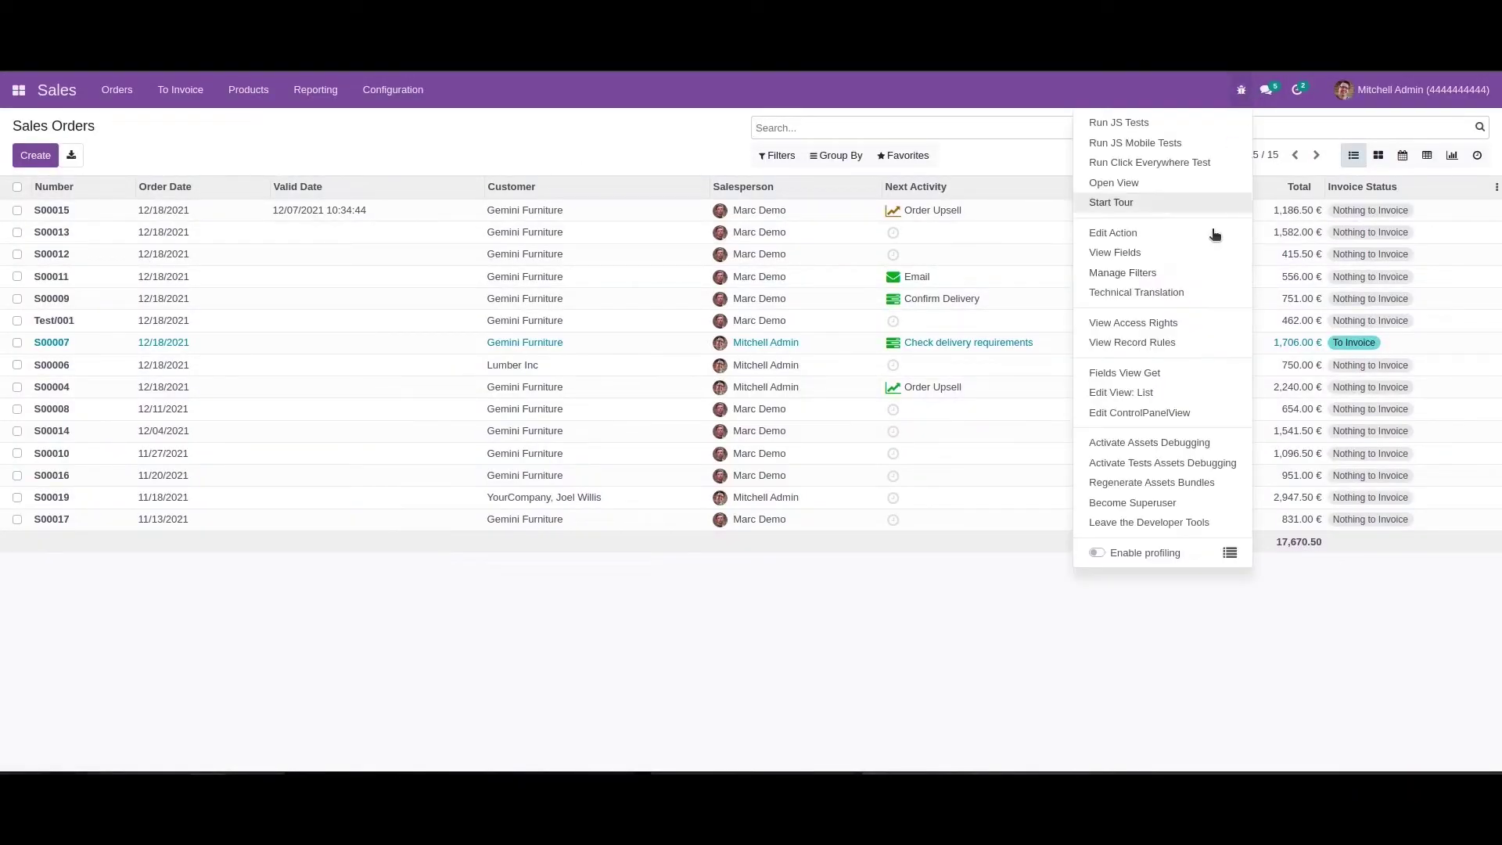
pyautogui.click(1179, 392)
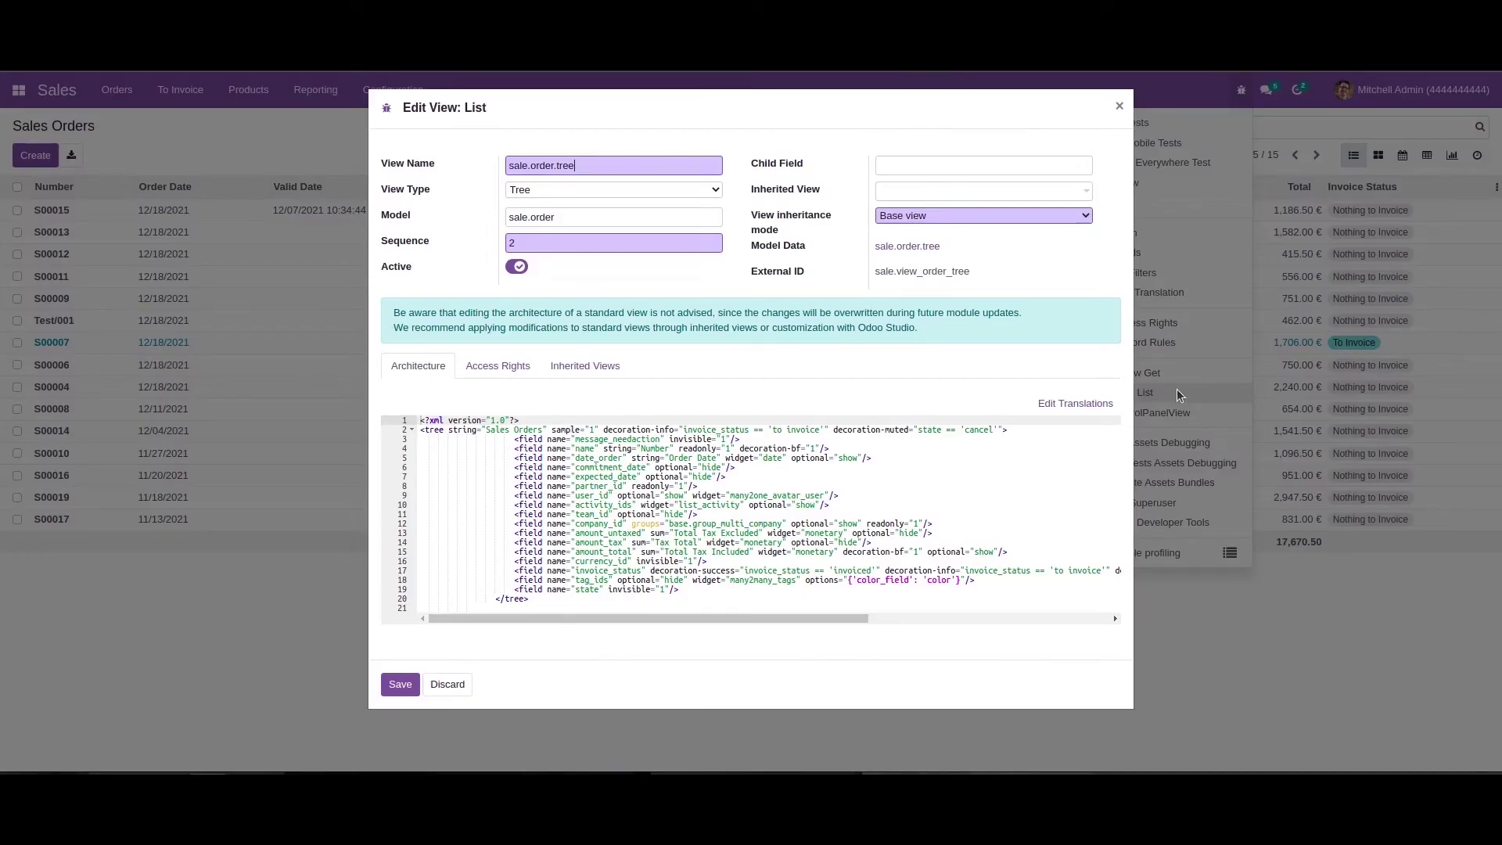
pyautogui.click(428, 431)
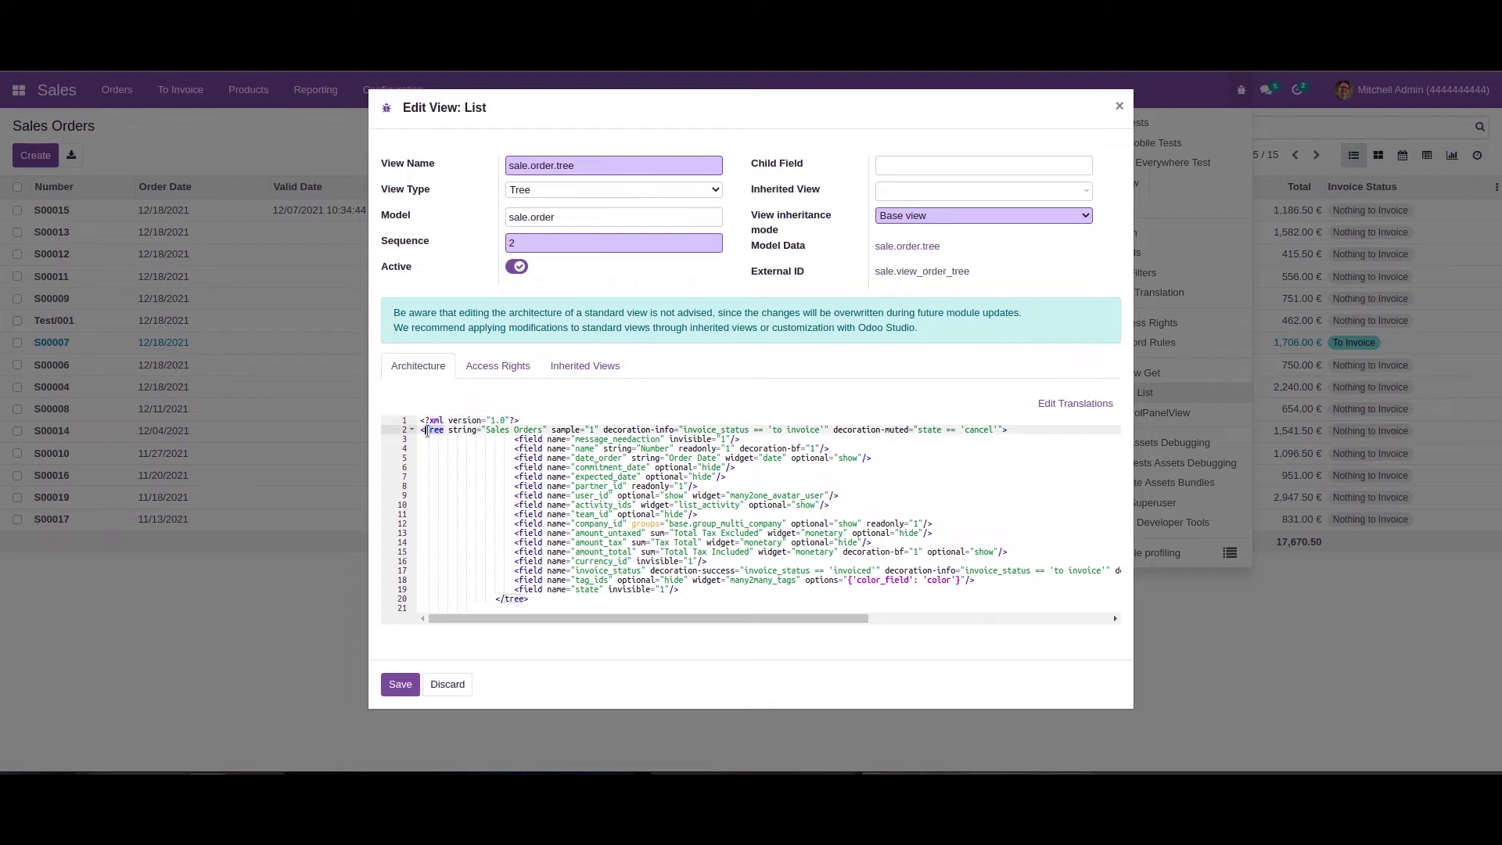
pyautogui.click(534, 467)
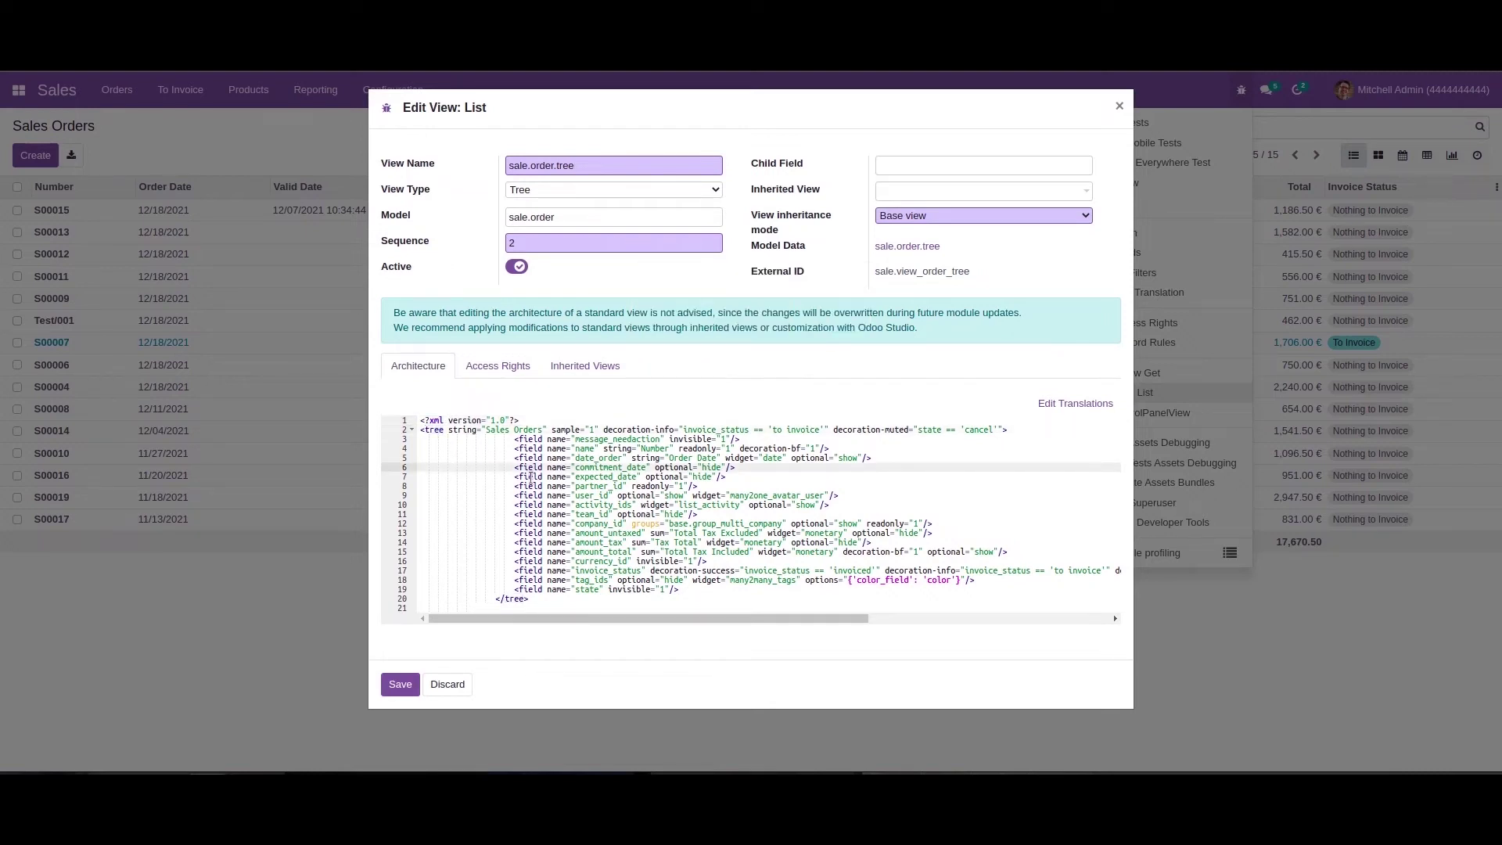
pyautogui.doubleClick(530, 478)
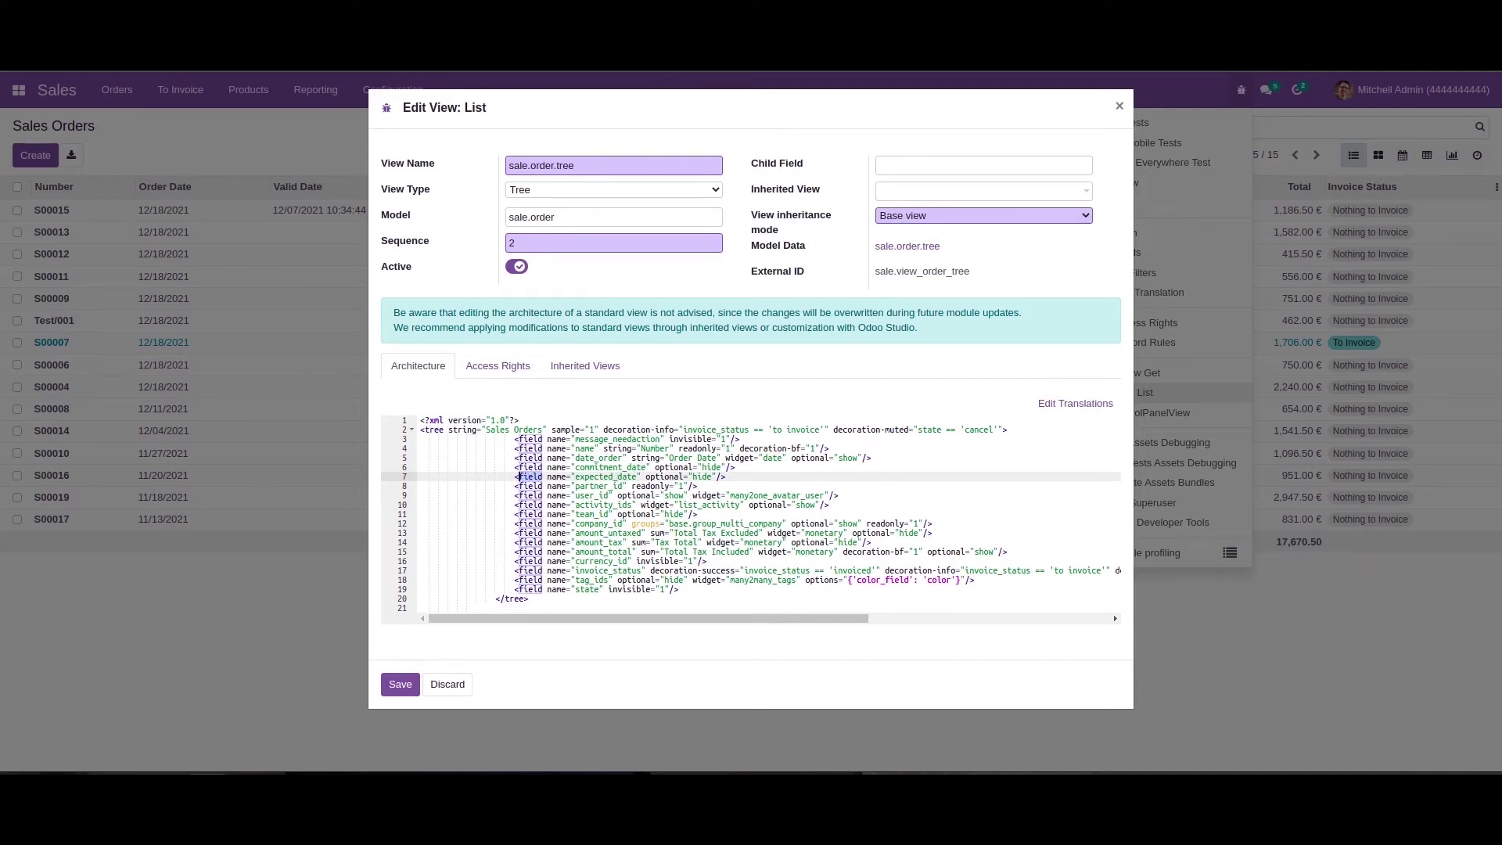
pyautogui.click(131, 786)
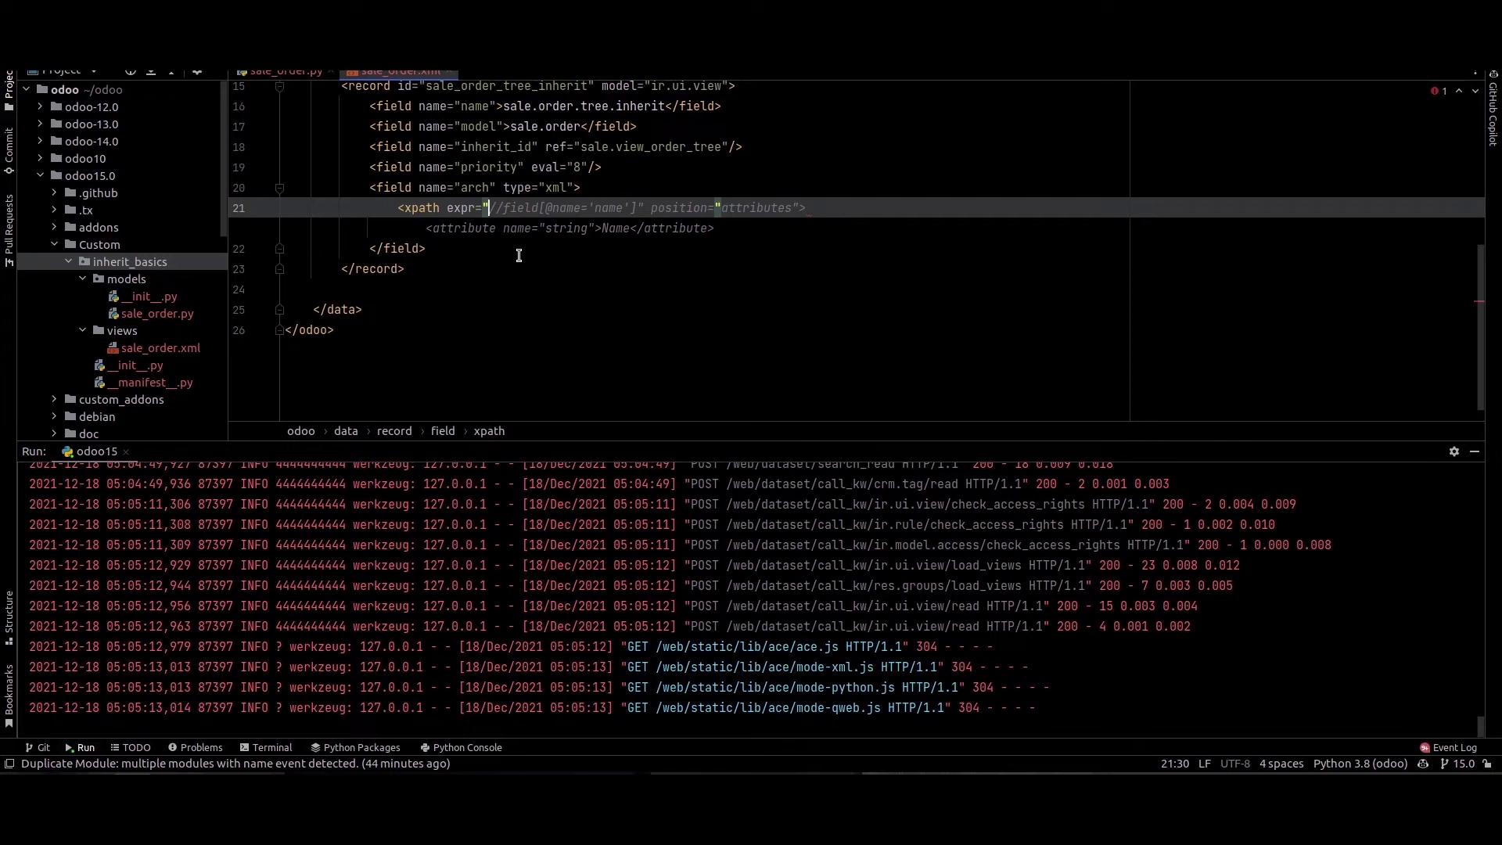
pyautogui.write('//')
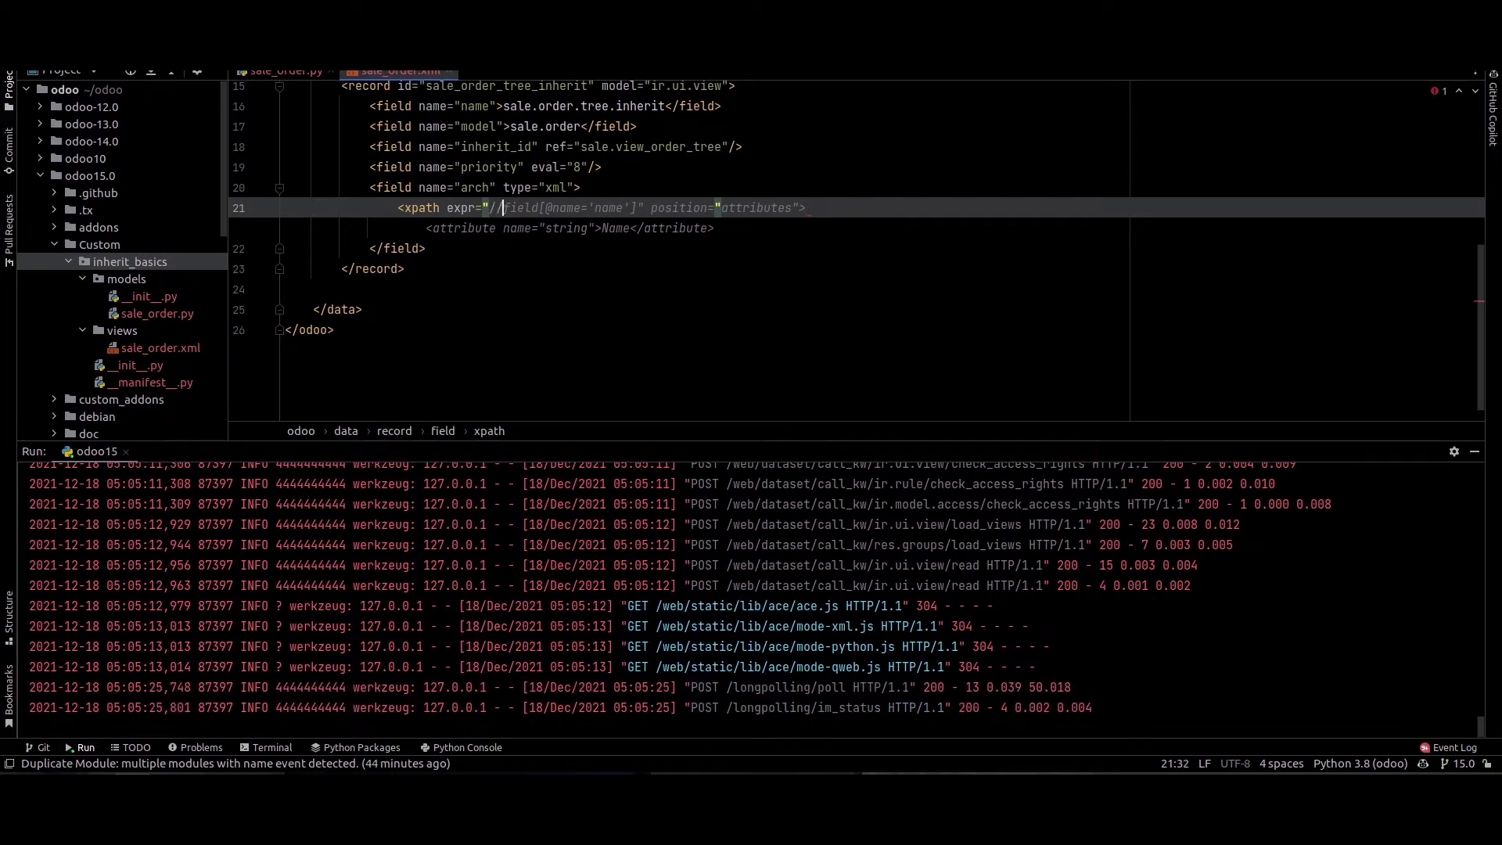
pyautogui.write('tree')
pyautogui.write('/f')
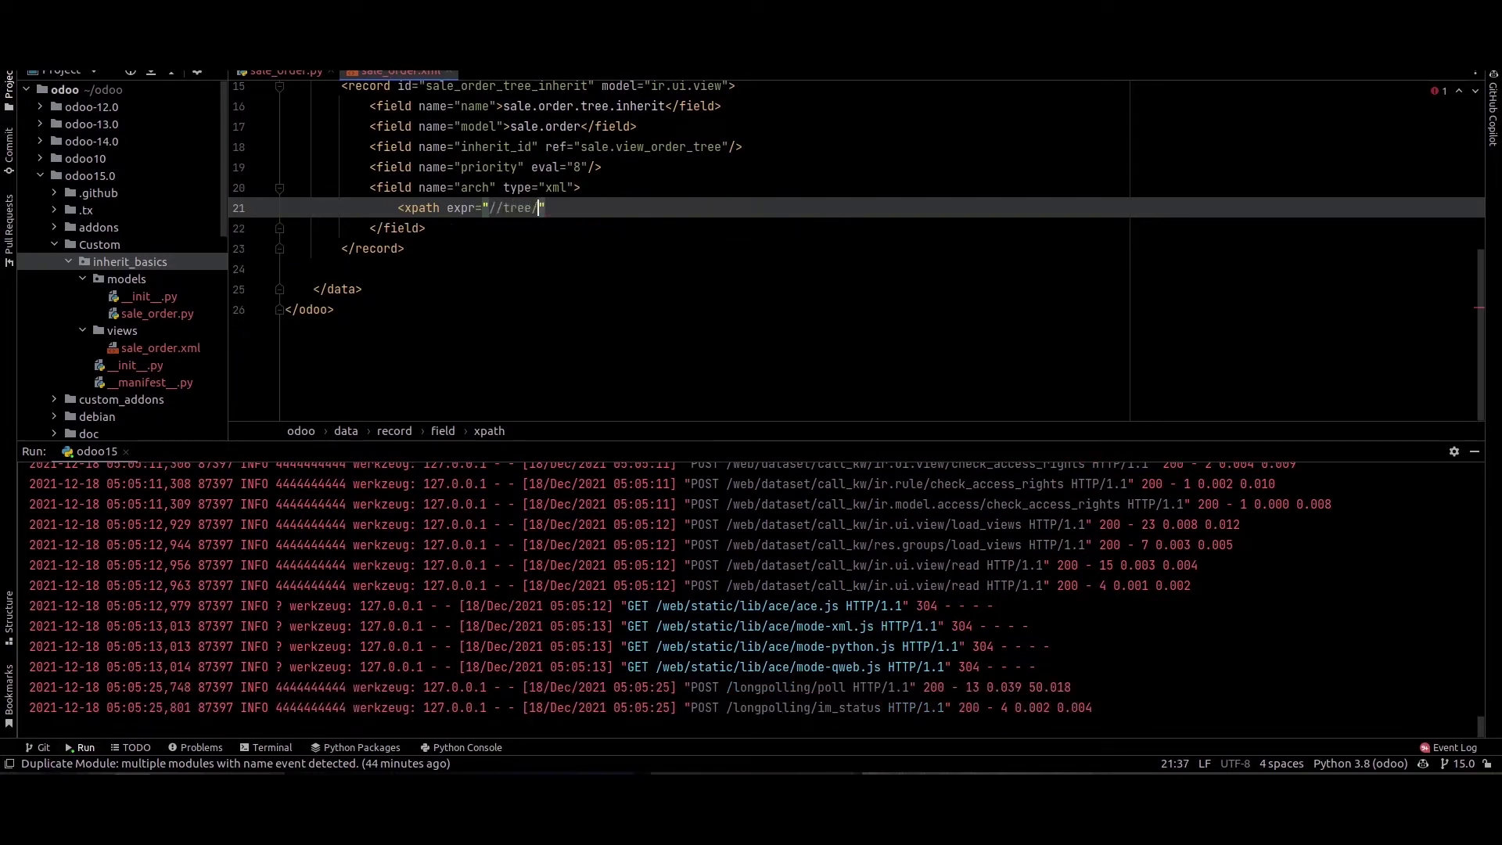
pyautogui.write('ield')
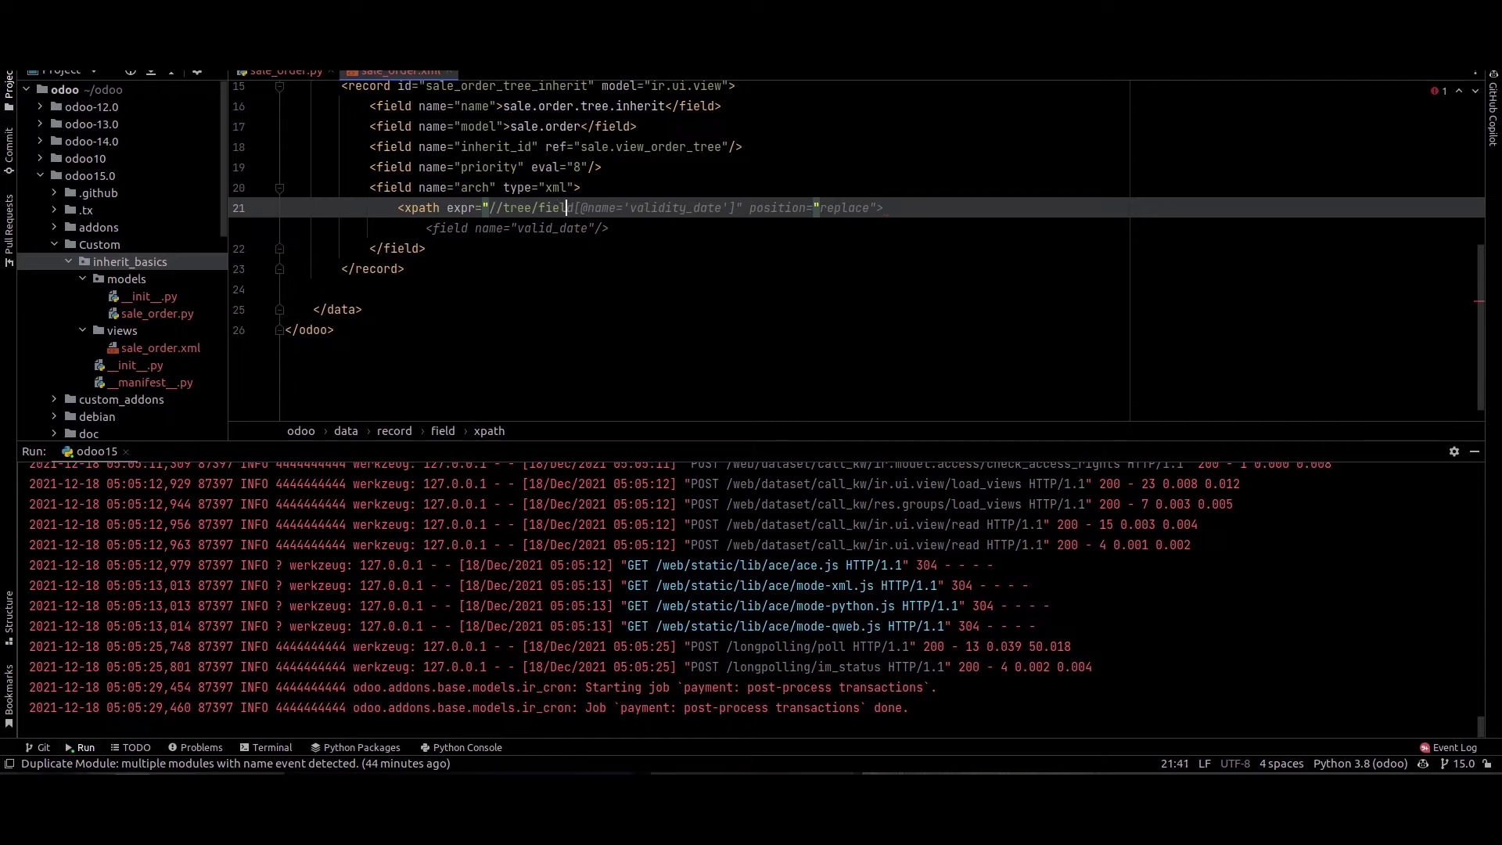
pyautogui.write('[]')
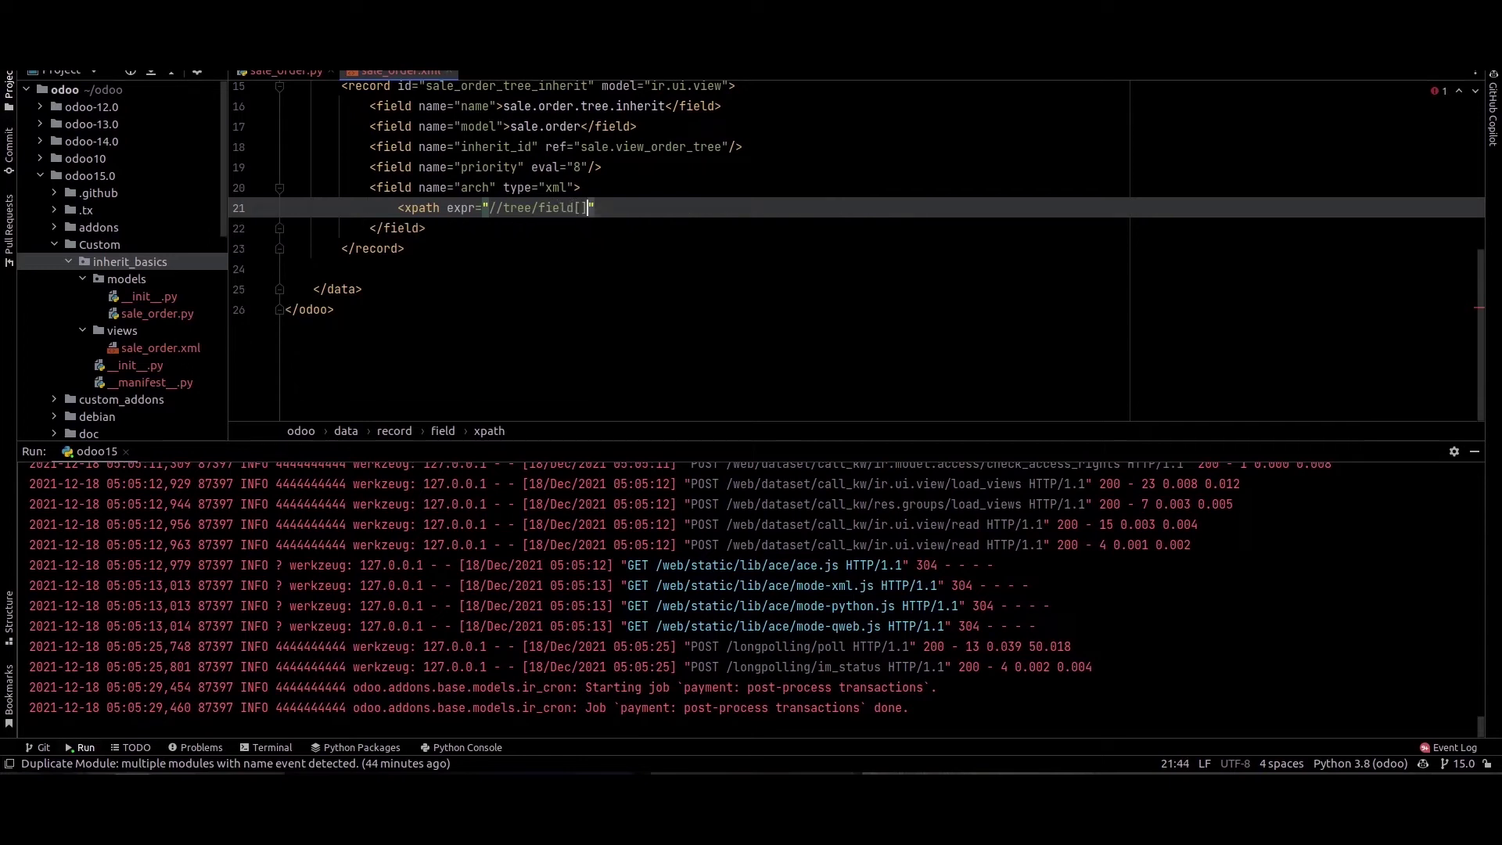
pyautogui.press('Left')
pyautogui.write('n')
pyautogui.write('ame=')
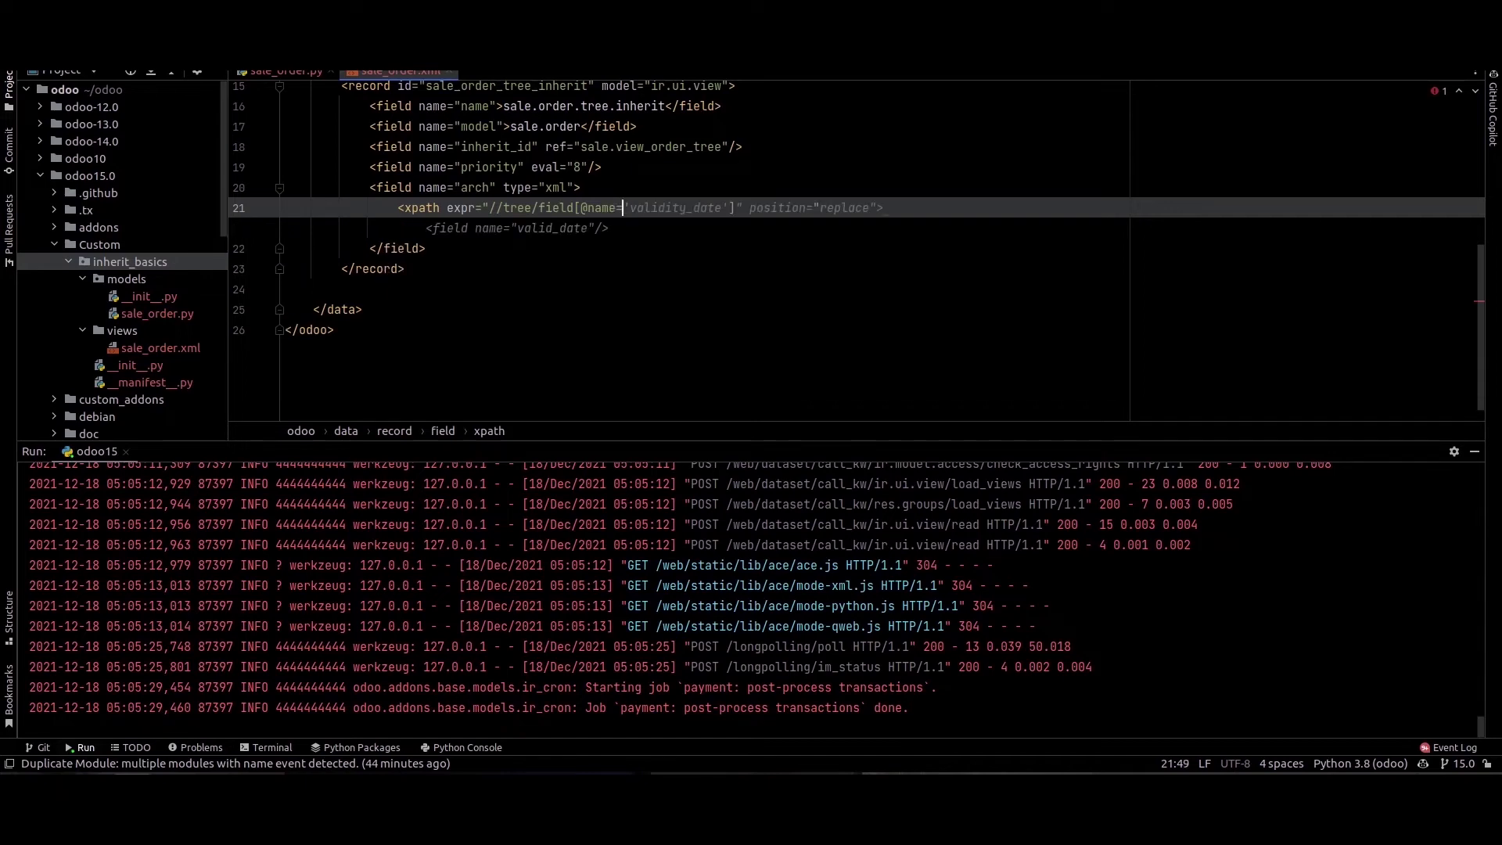
pyautogui.write("'")
pyautogui.hotkey('alt', 'Tab')
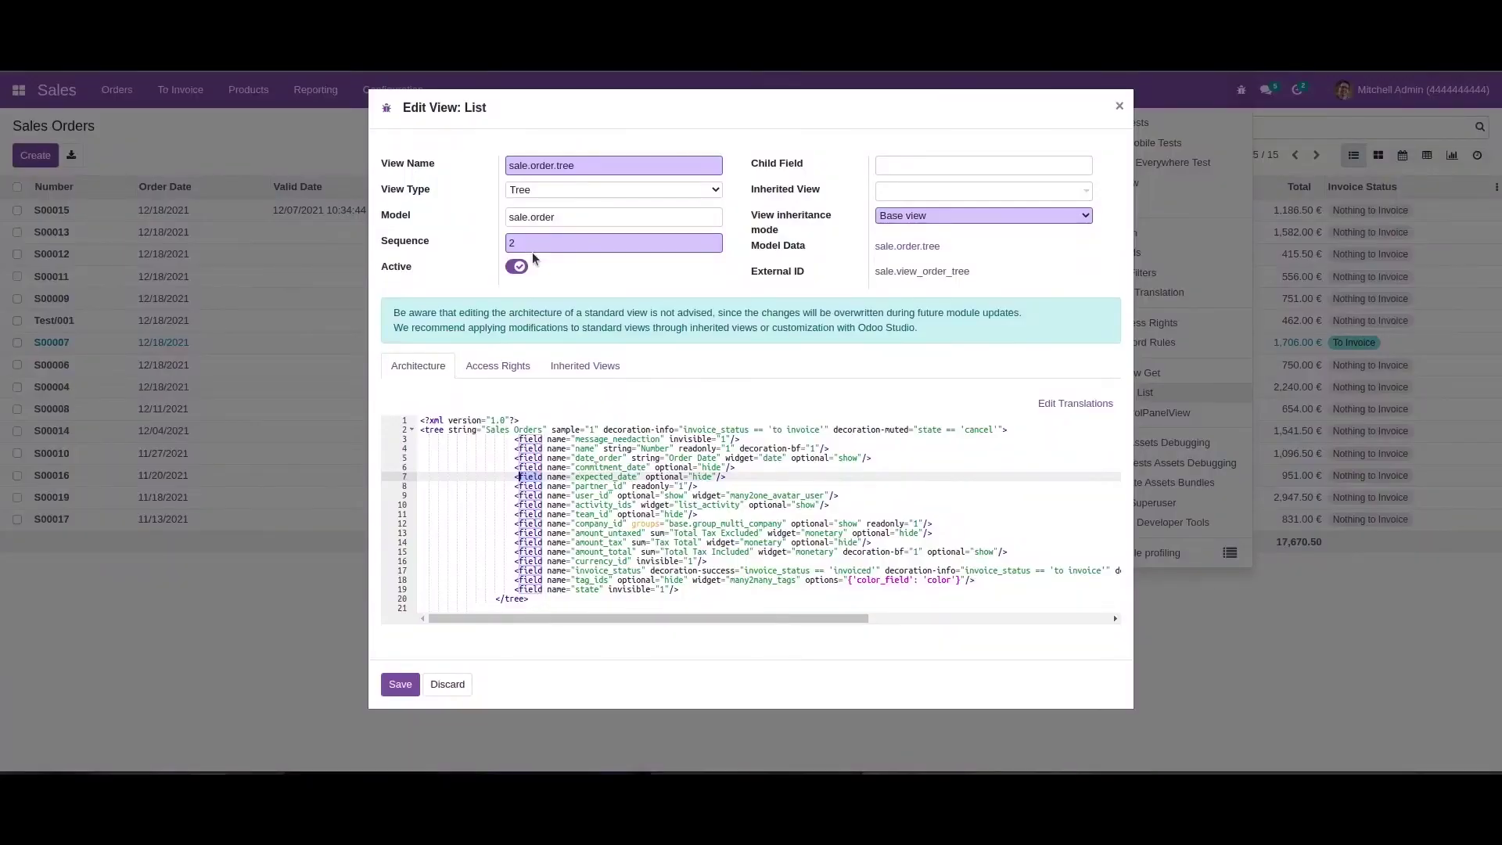
pyautogui.doubleClick(601, 476)
pyautogui.rightClick(599, 475)
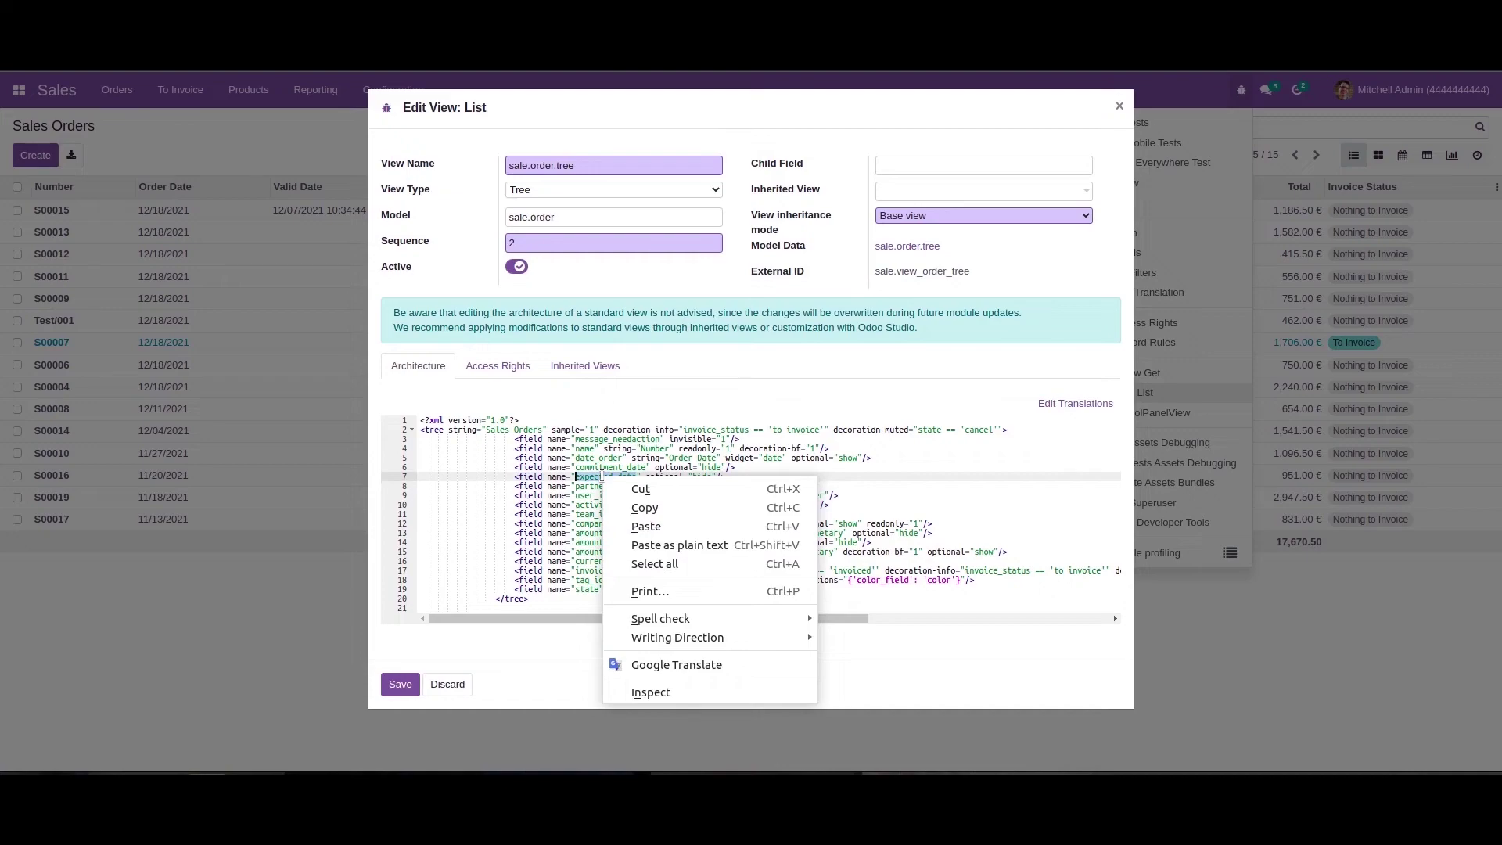
pyautogui.click(642, 509)
pyautogui.hotkey('alt', 'Tab')
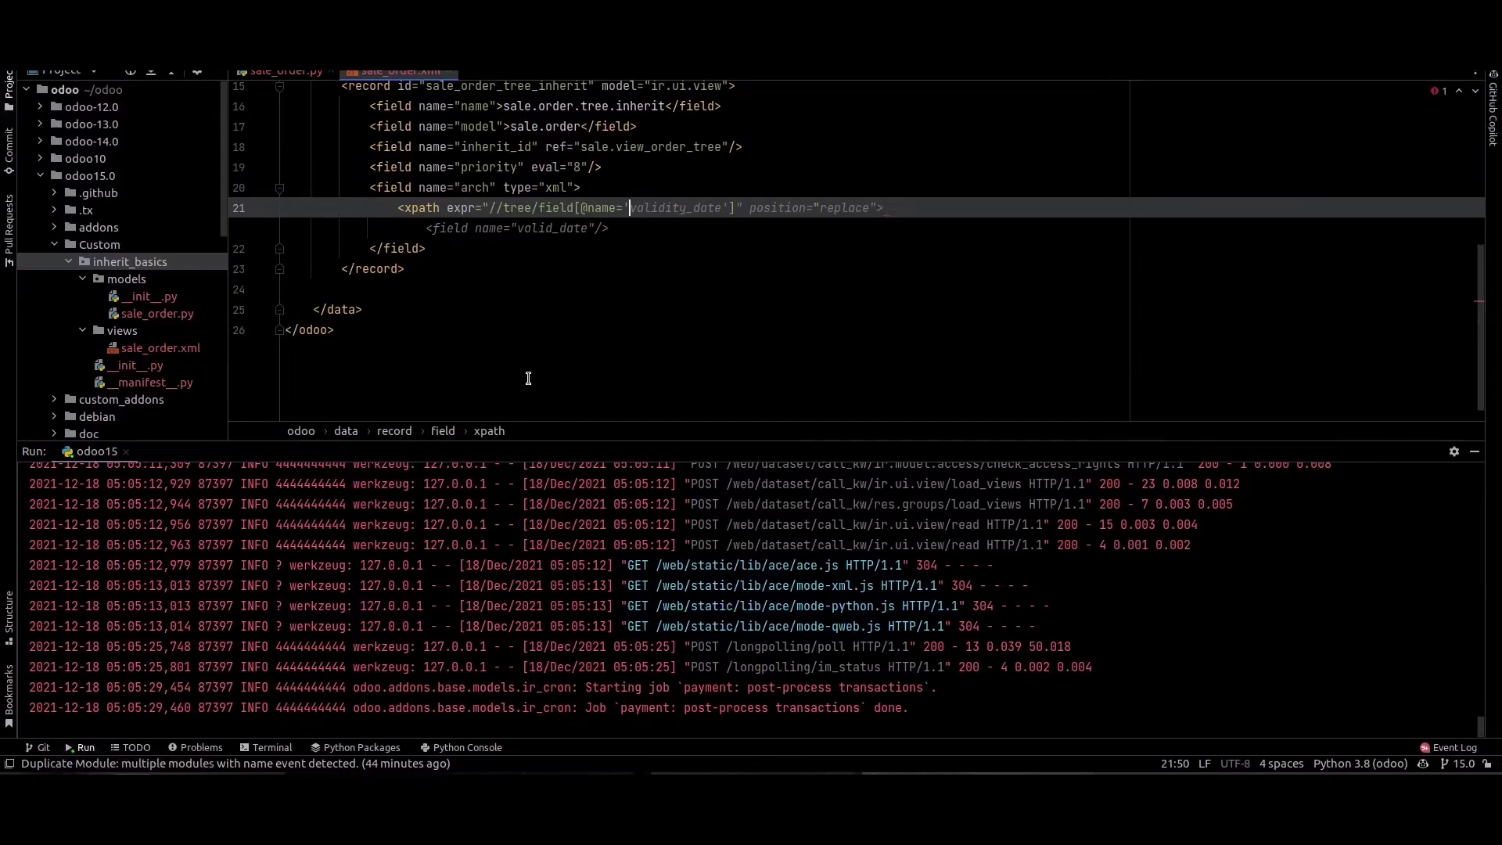
pyautogui.hotkey('ctrl', 'v')
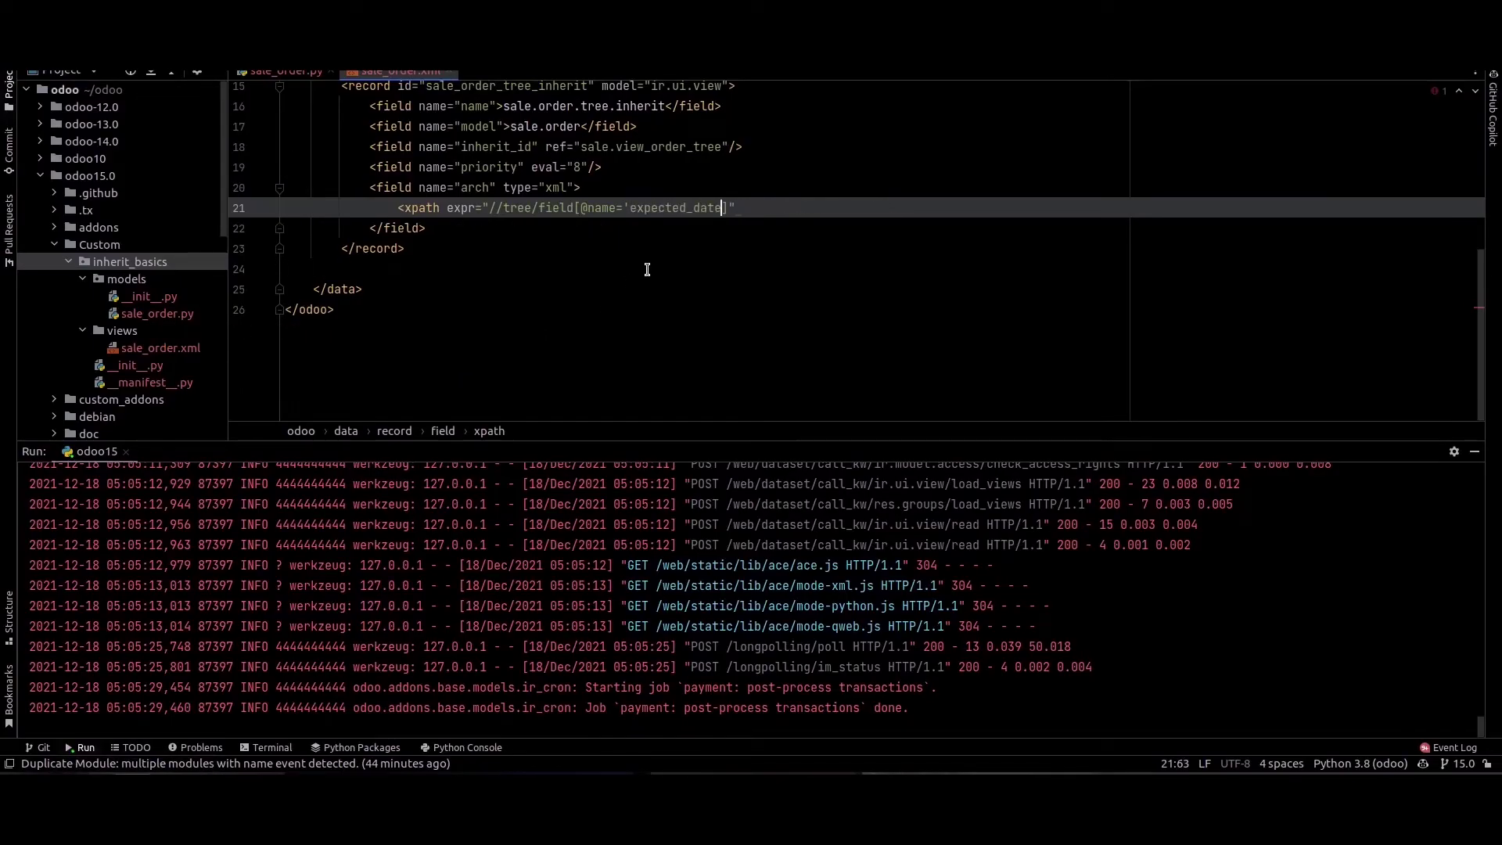
pyautogui.write('\']"')
pyautogui.write(' pos')
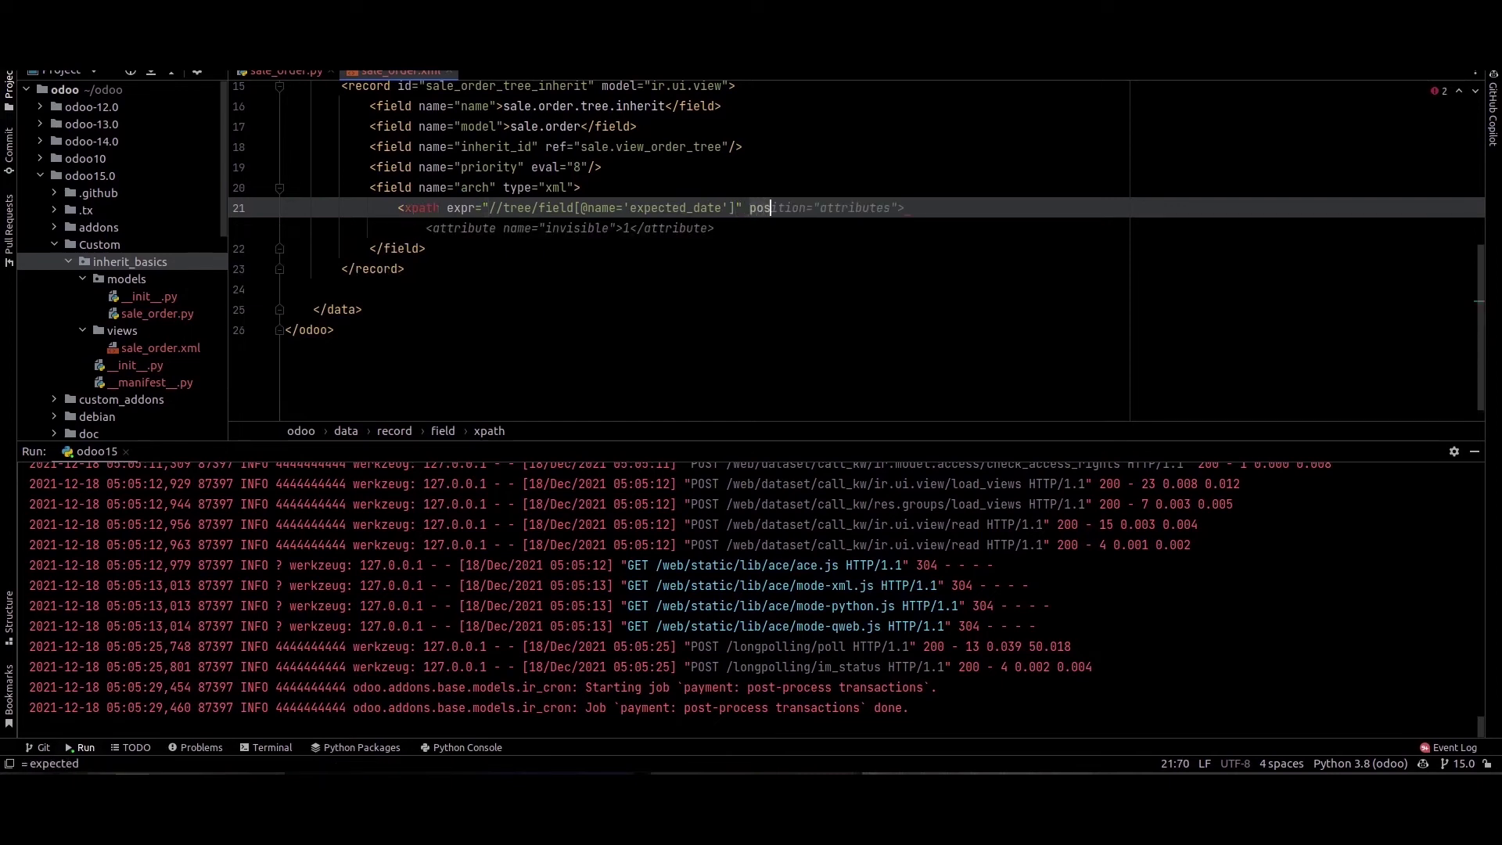
pyautogui.write('itio')
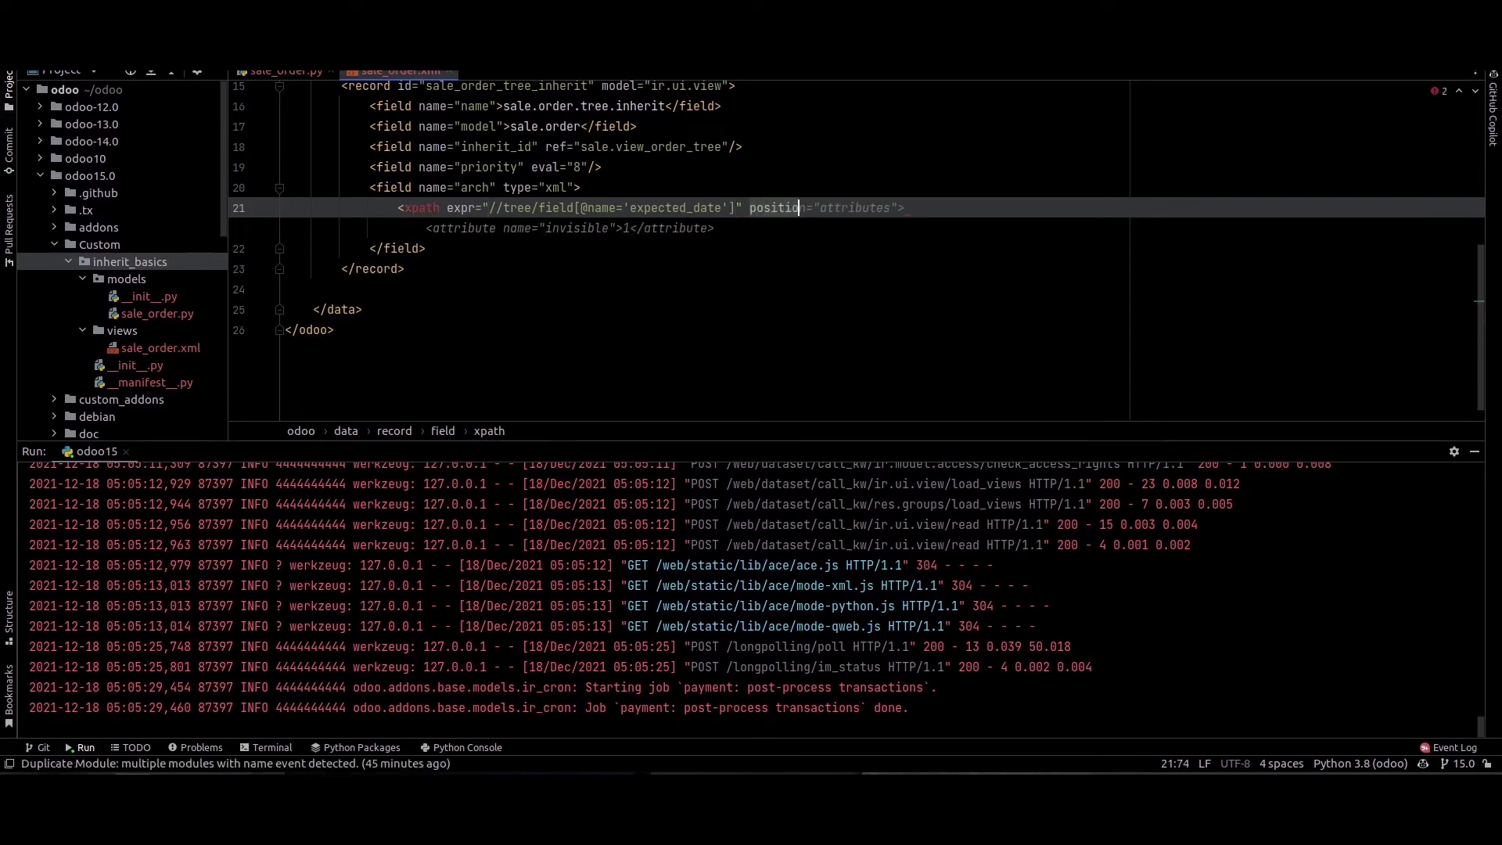
pyautogui.write('n=""')
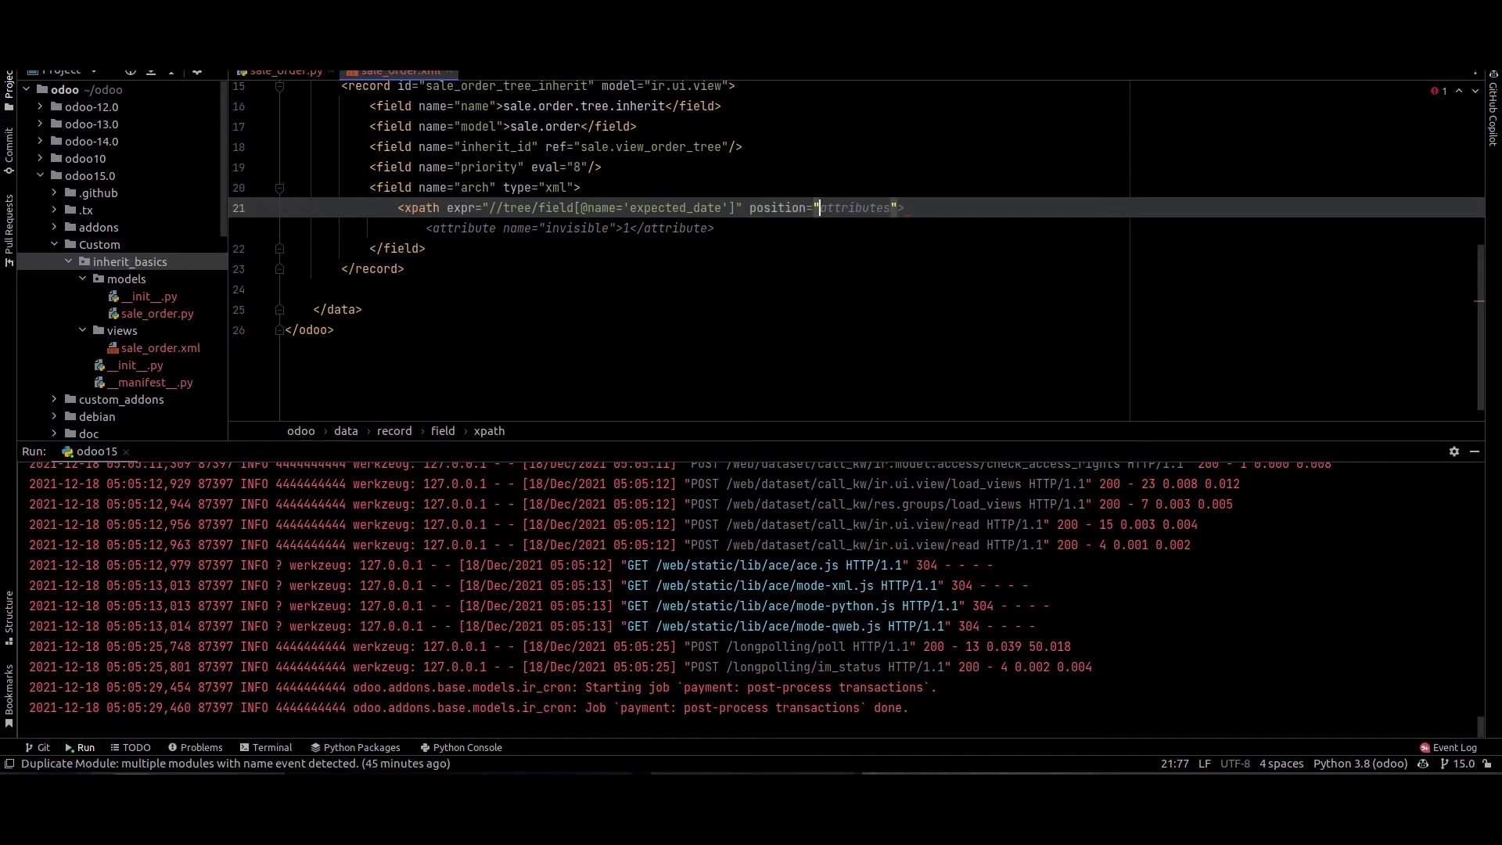
pyautogui.write('replace')
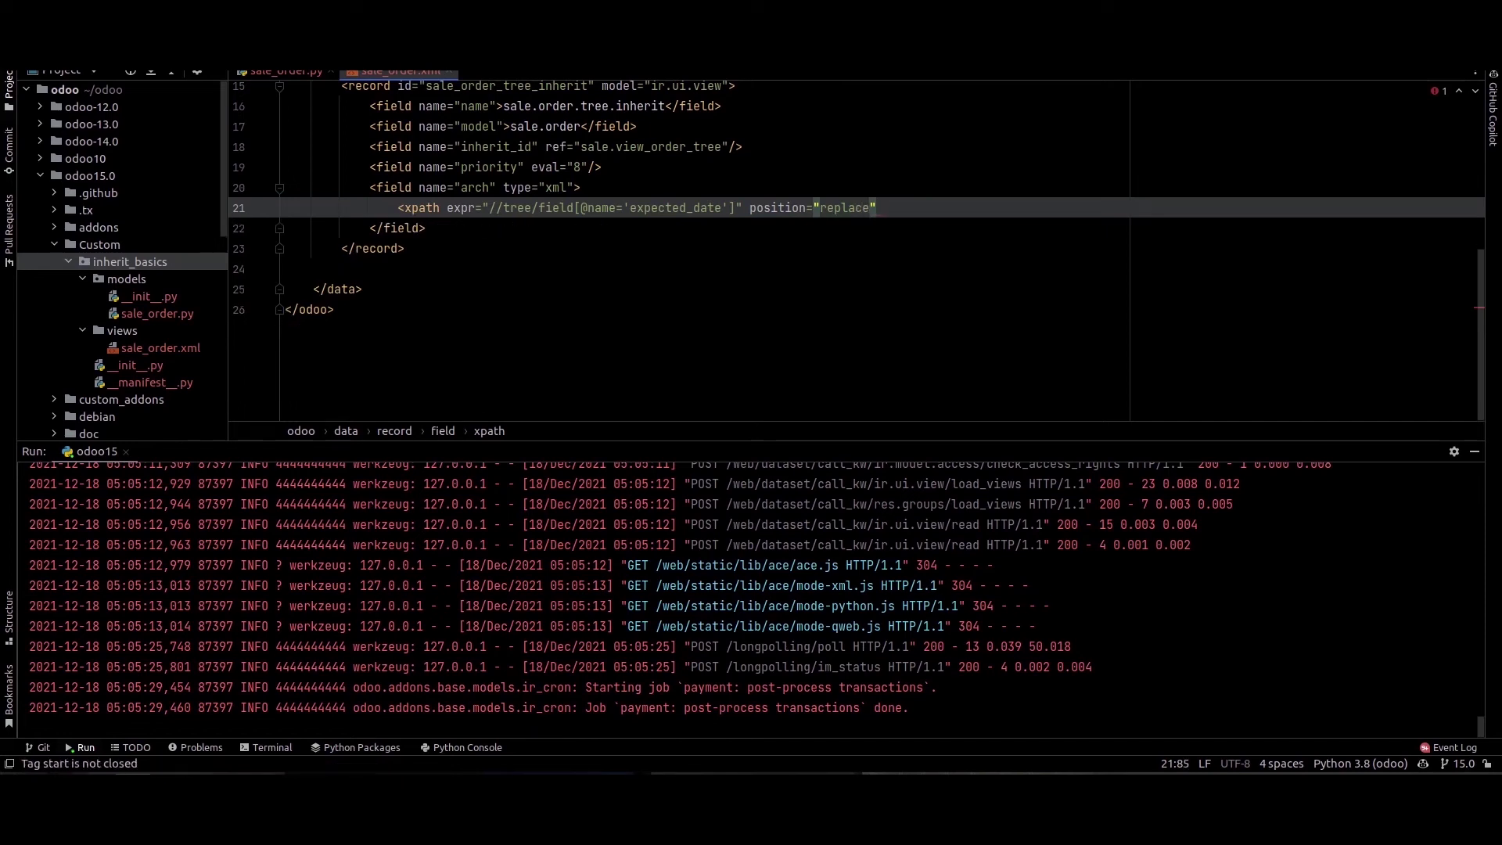
pyautogui.write('">')
pyautogui.press('Return')
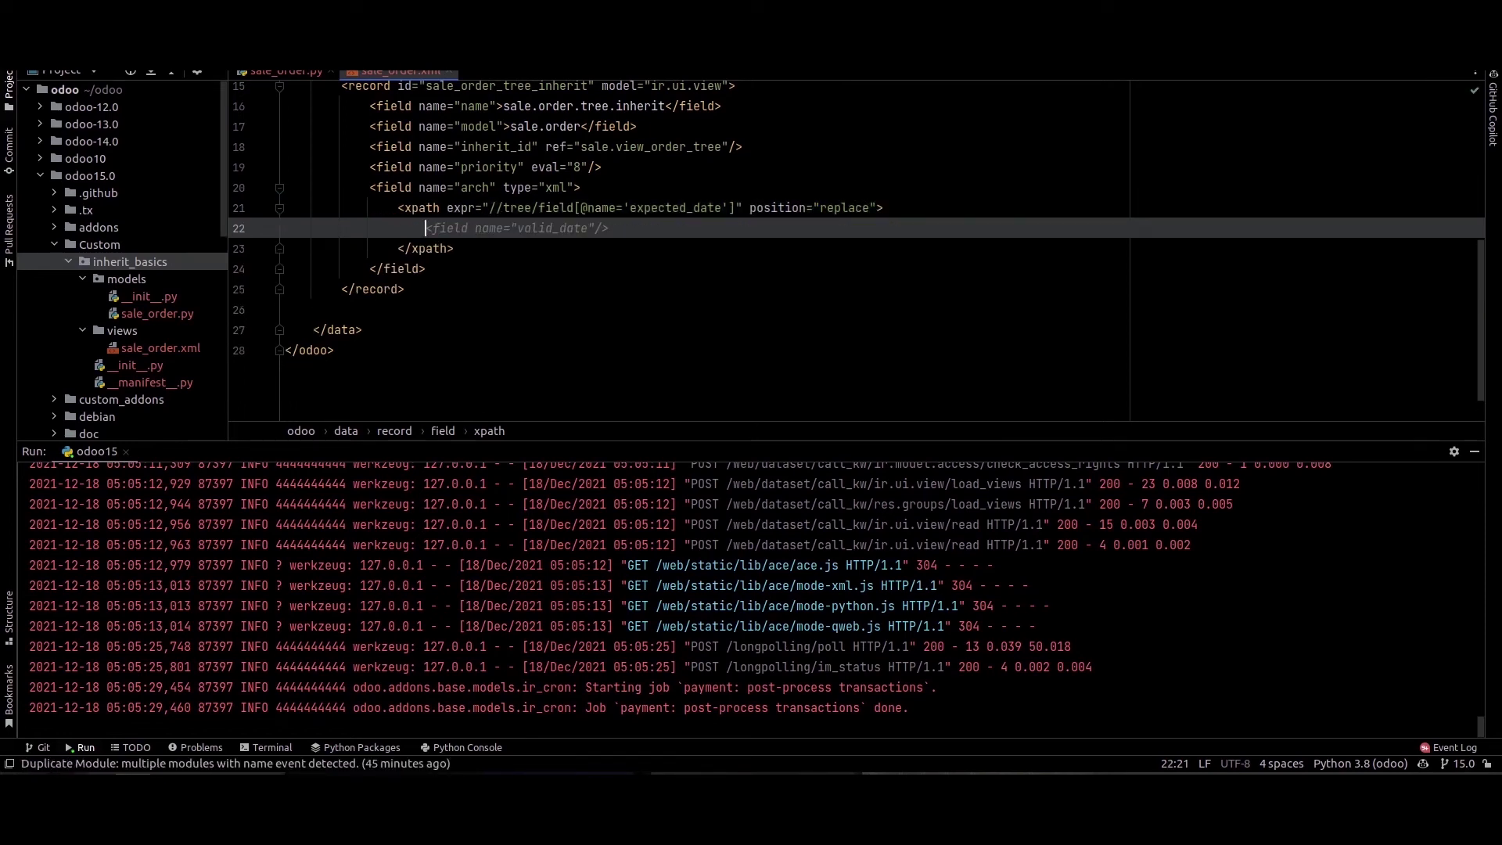
pyautogui.write('<')
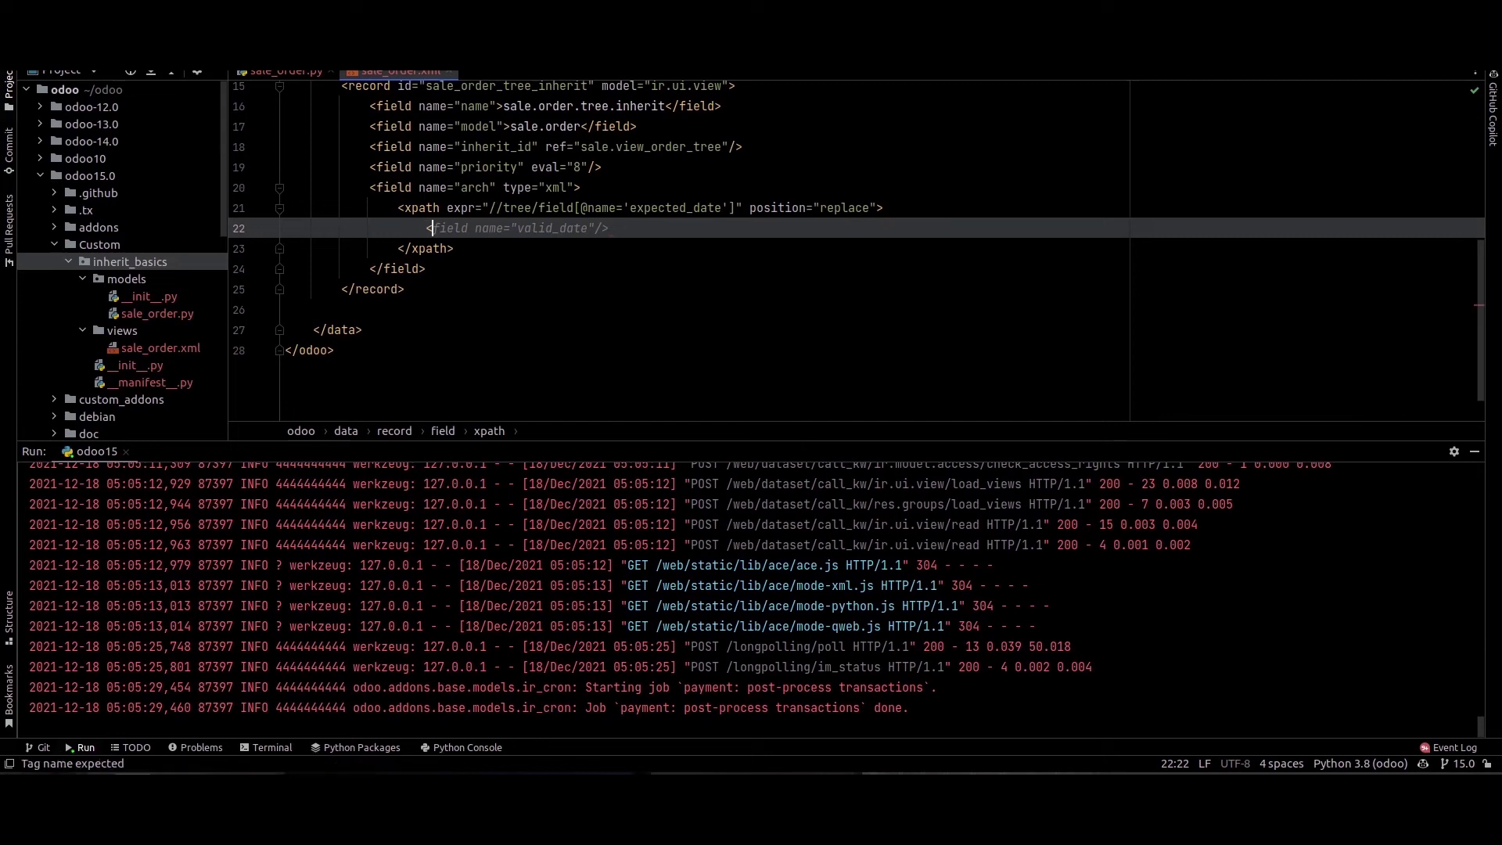
pyautogui.write('fie')
pyautogui.write('ld na')
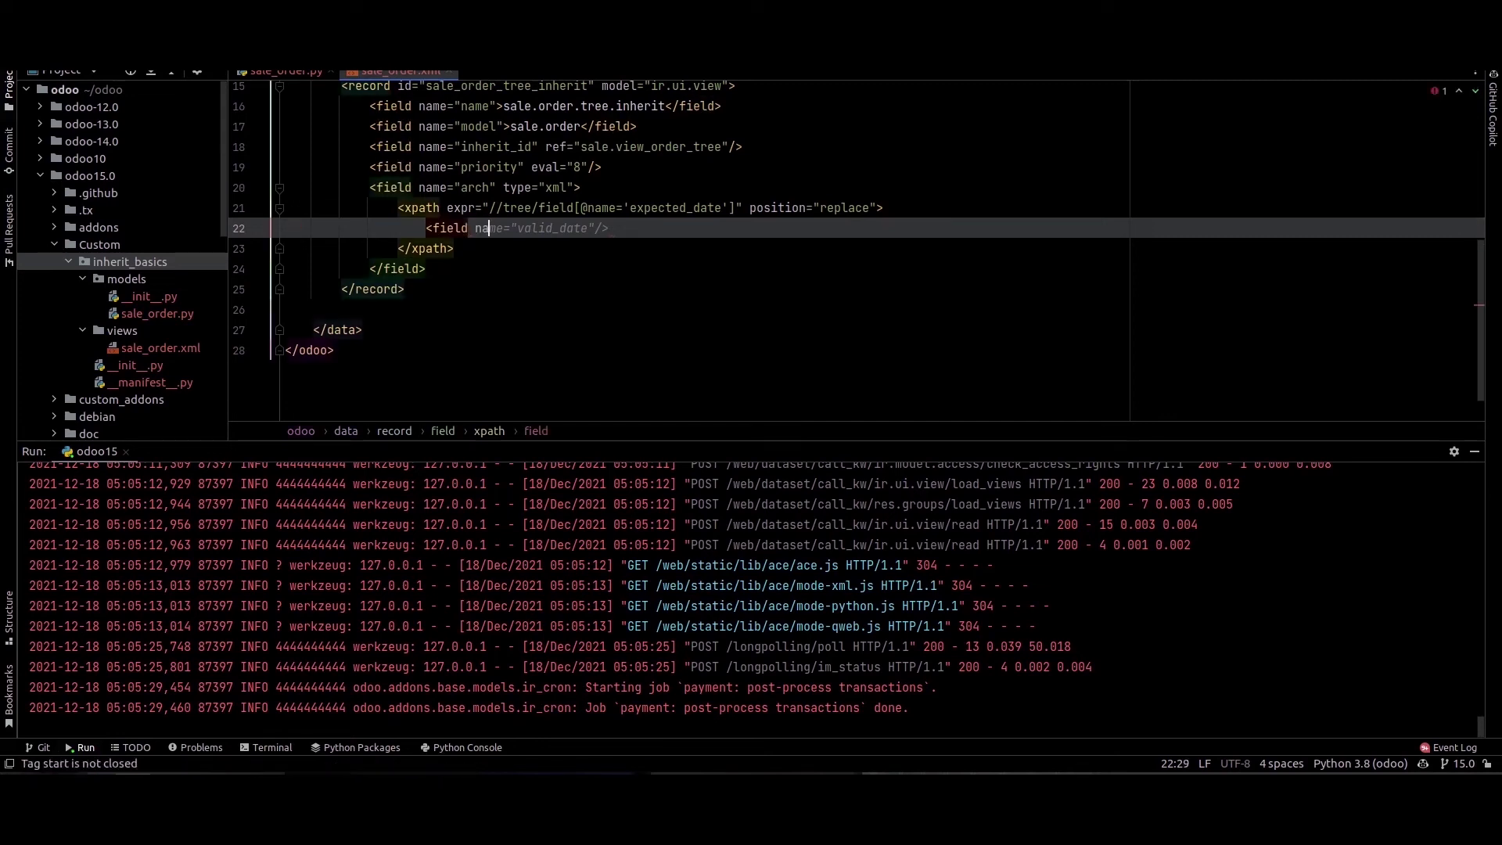
pyautogui.write('me="')
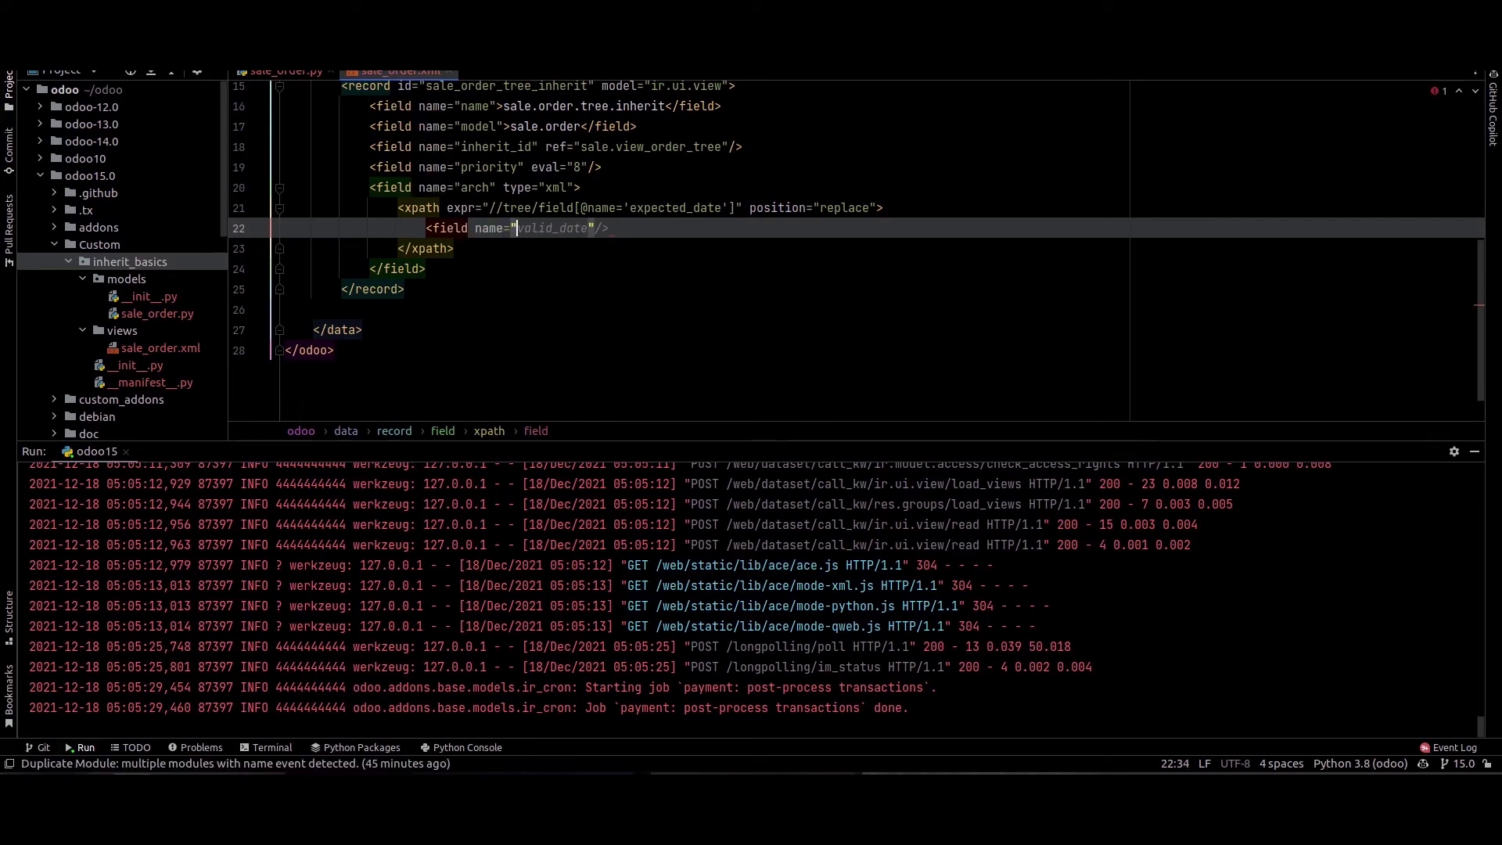
pyautogui.press('Tab')
pyautogui.click(701, 246)
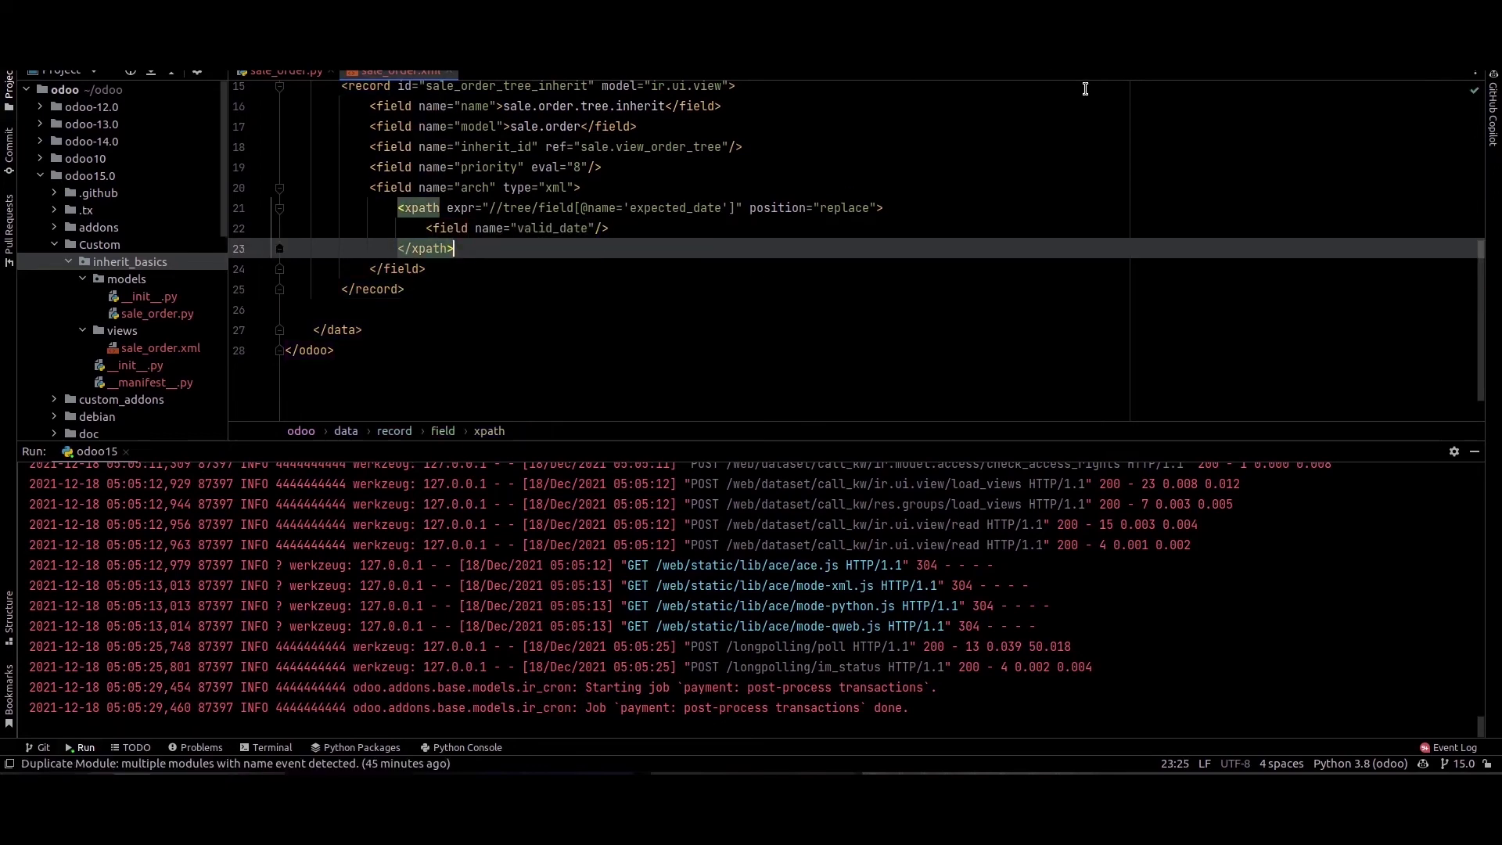
# Restart the Odoo server and close the Edit View: List dialog.
pyautogui.hotkey('shift', 'F10')
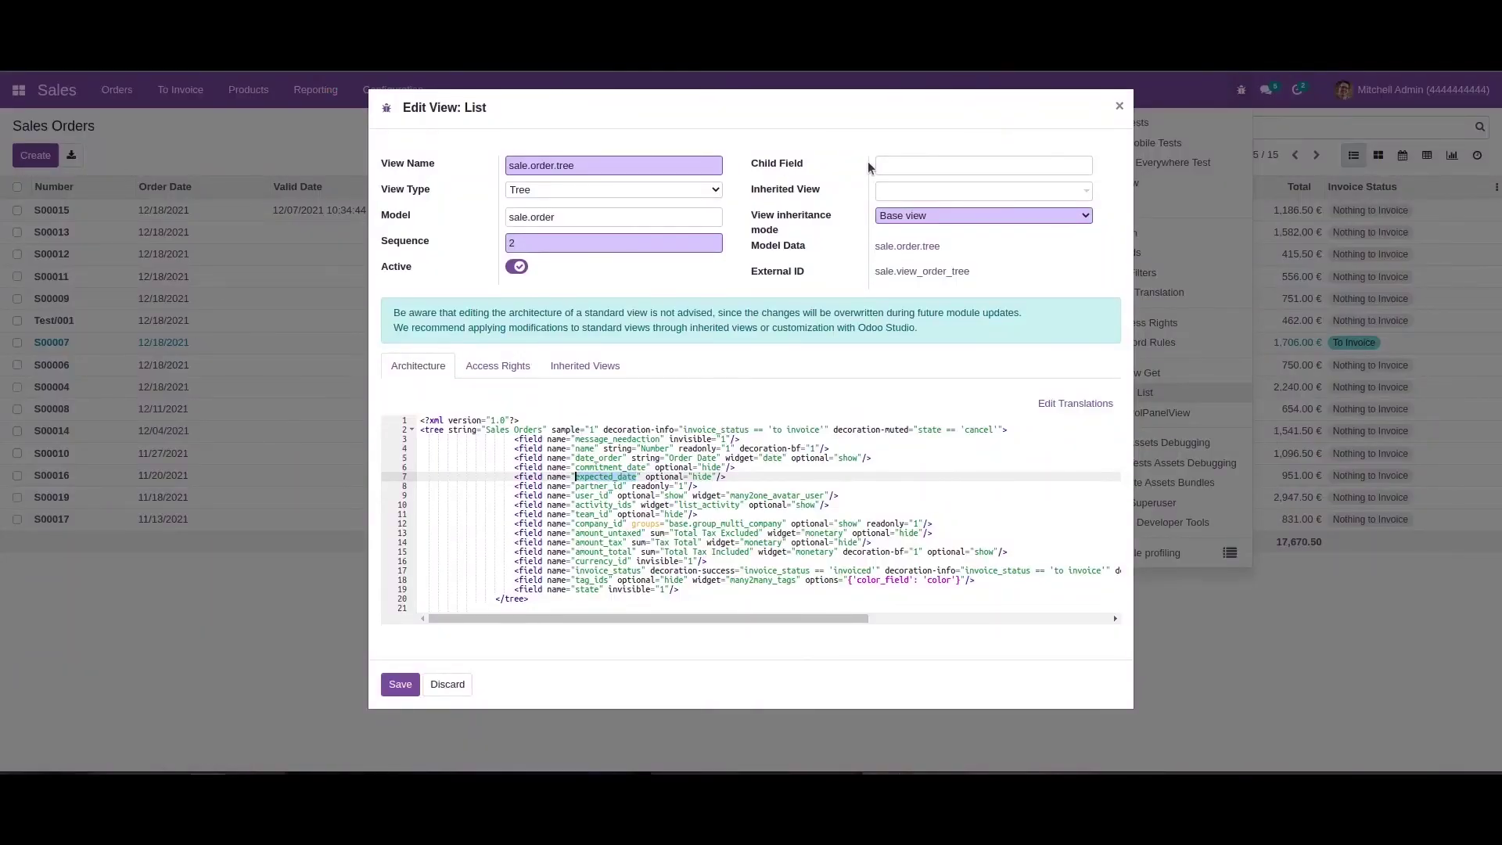
pyautogui.click(1118, 106)
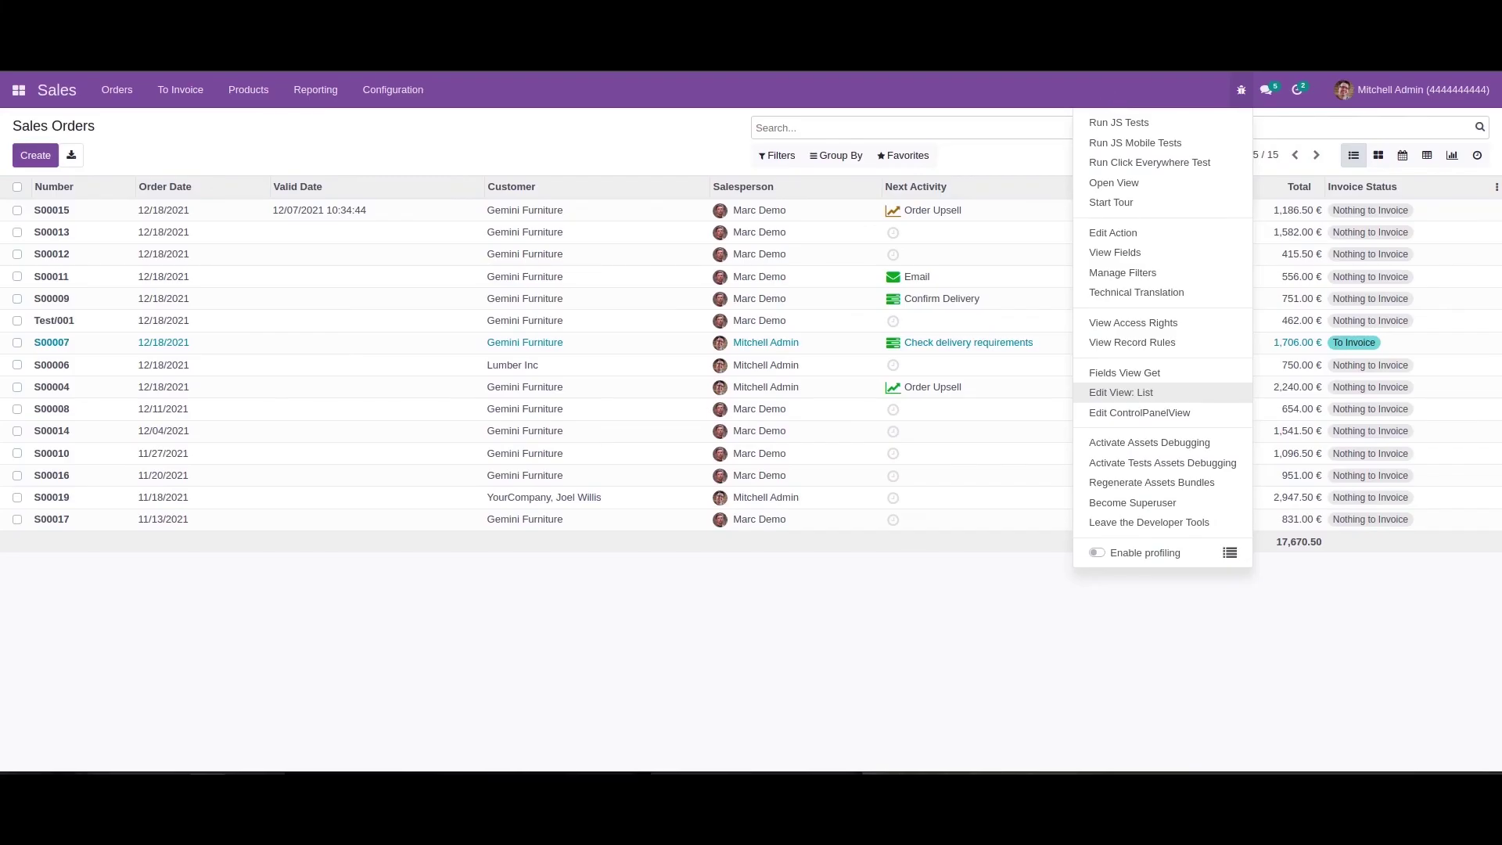